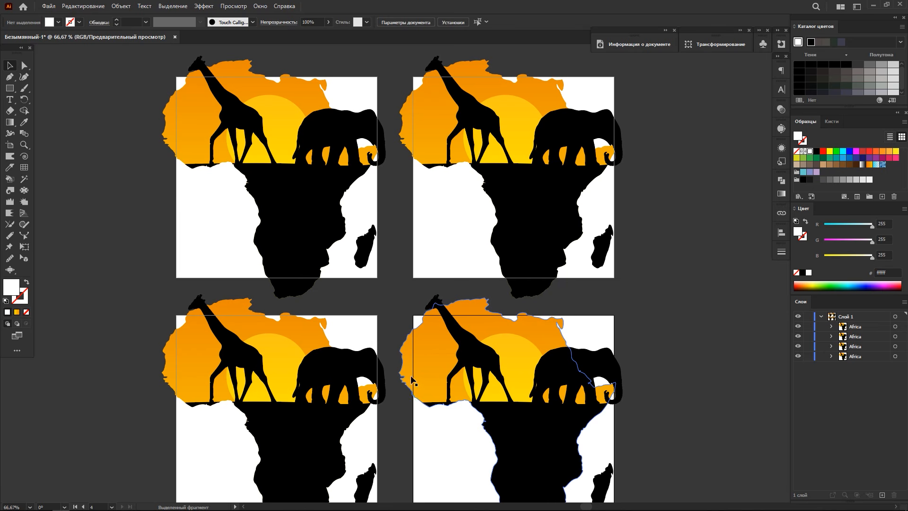
Draw a white square about 298 px wide outside the artboards and turn on Trim View to preview the trimmed artwork.
key(m)
mouse_move(80, 227)
mouse_down()
mouse_move(162, 314)
mouse_move(140, 286)
mouse_up()
click(9, 65)
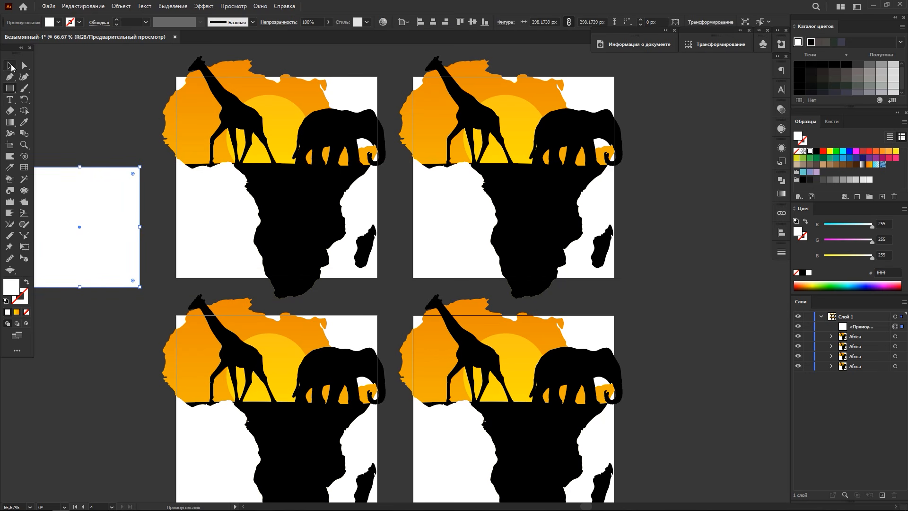
click(125, 133)
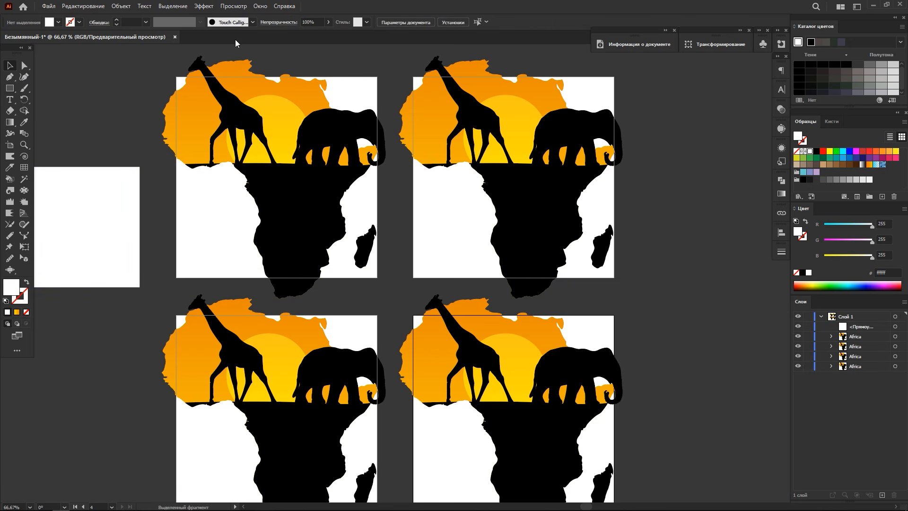
click(231, 7)
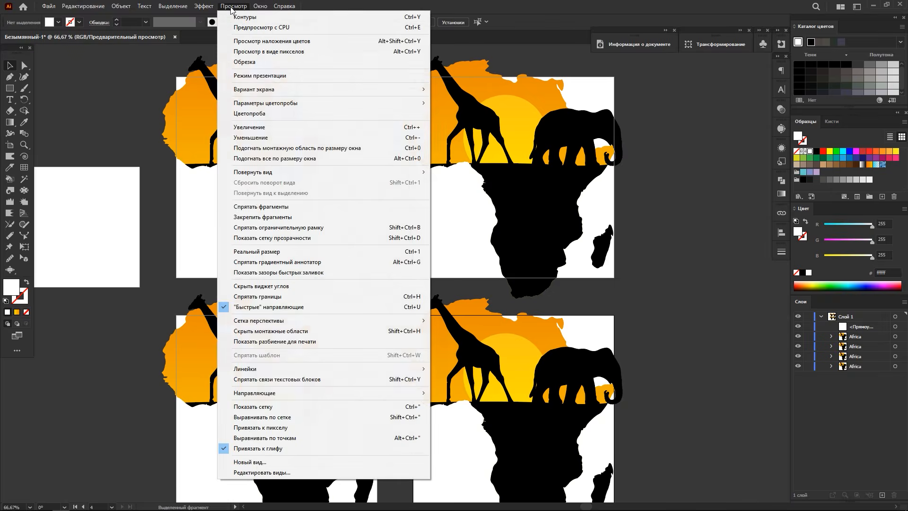
click(256, 63)
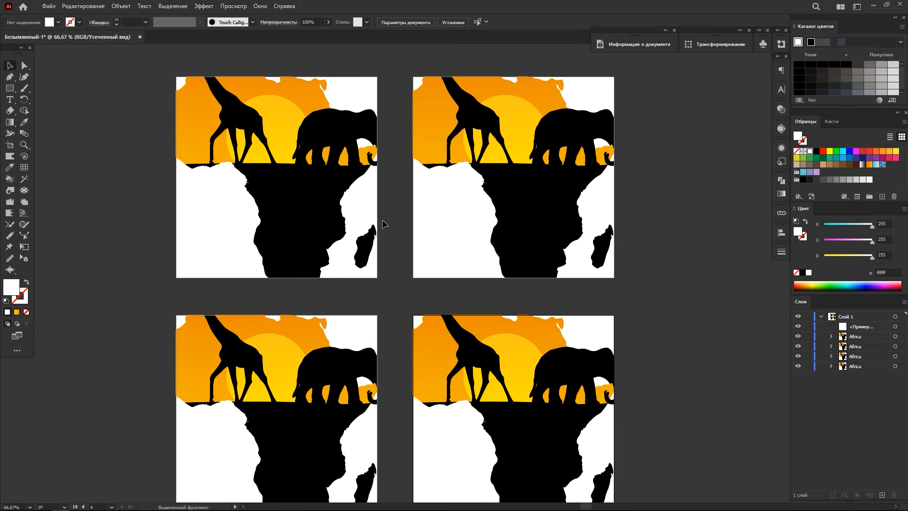
Turn off Trim View and delete the white square outside the artboards.
click(240, 6)
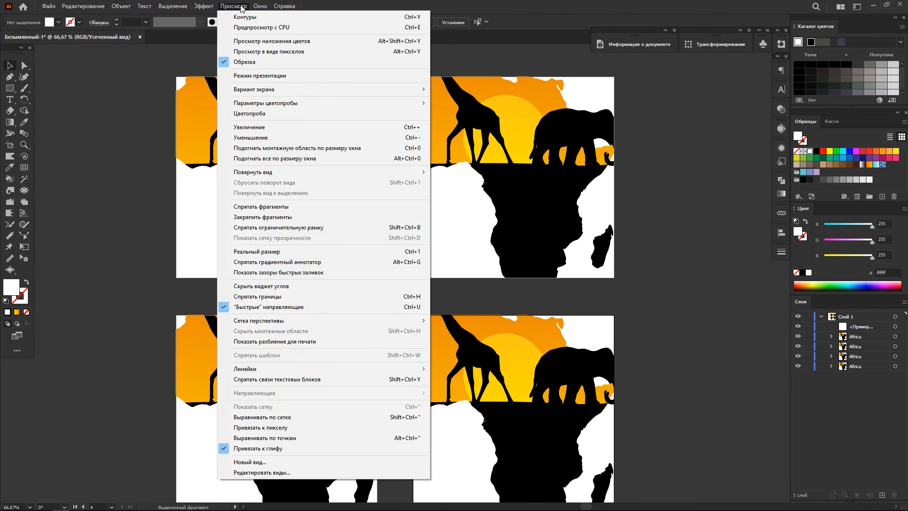
click(244, 63)
click(123, 209)
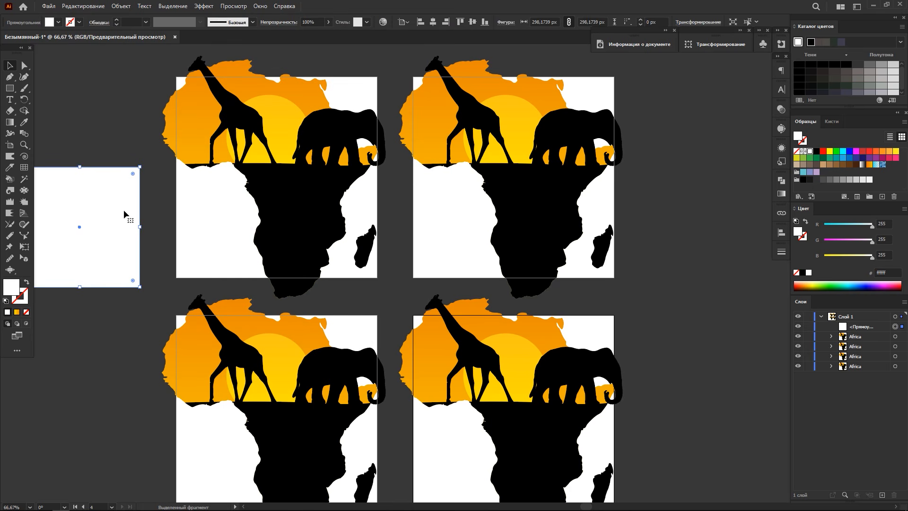
key(Delete)
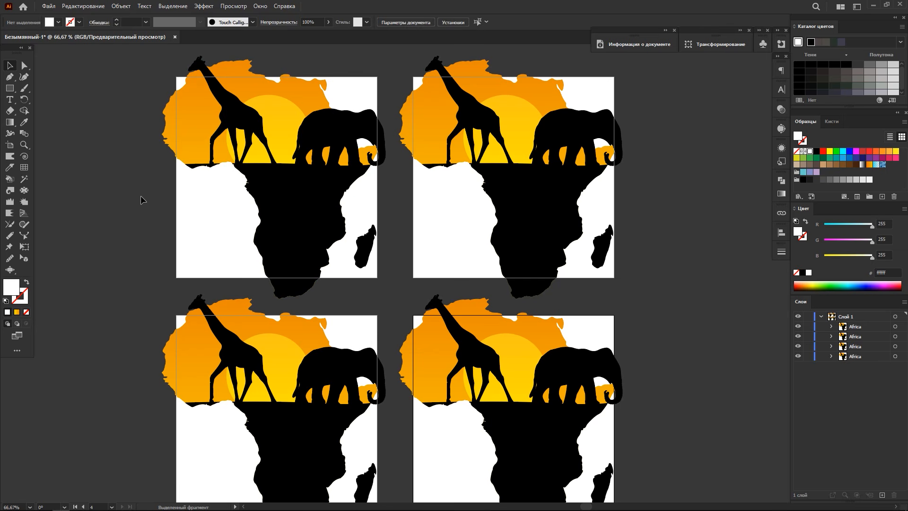
Erase the Africa artwork extending beyond all four edges of the first artboard using rectangular Eraser areas.
scroll(122, 149, up, 1)
scroll(155, 156, up, 2)
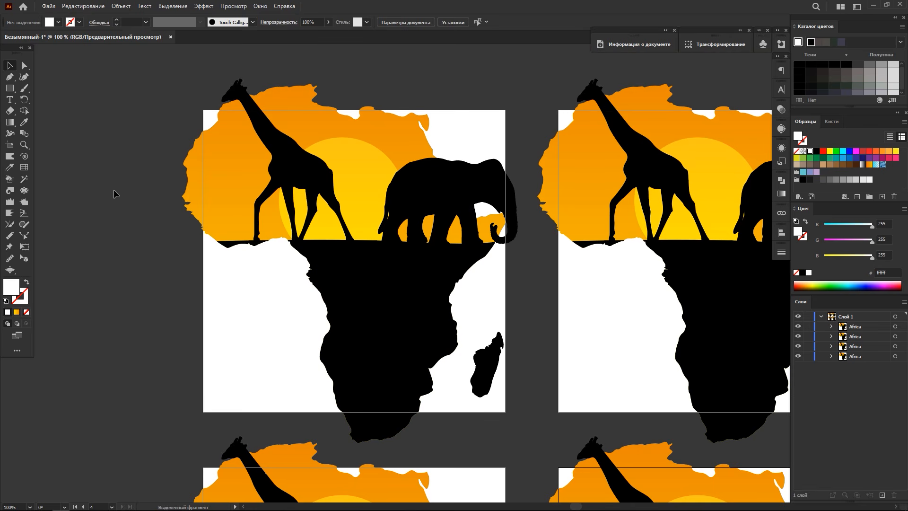
click(11, 111)
mouse_move(202, 110)
mouse_down()
mouse_move(511, 84)
mouse_move(531, 70)
mouse_up()
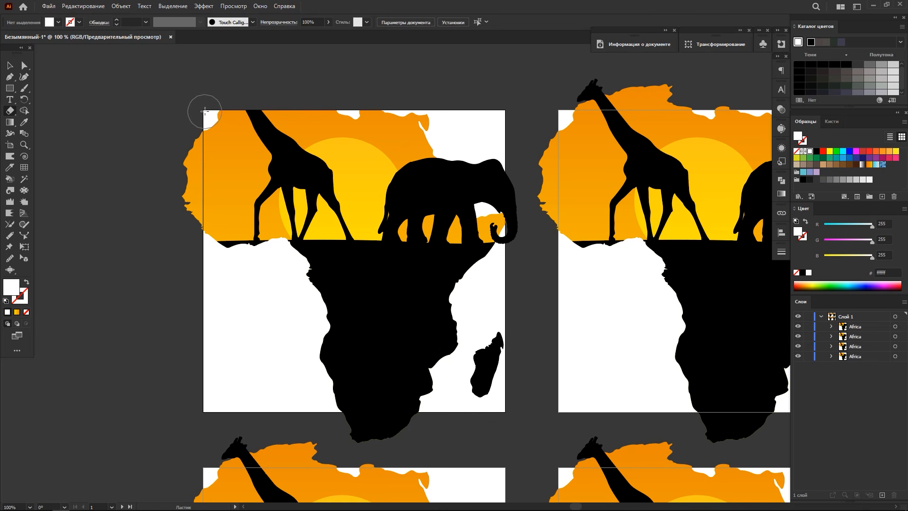
mouse_move(204, 110)
mouse_down()
mouse_move(186, 300)
mouse_move(158, 350)
mouse_up()
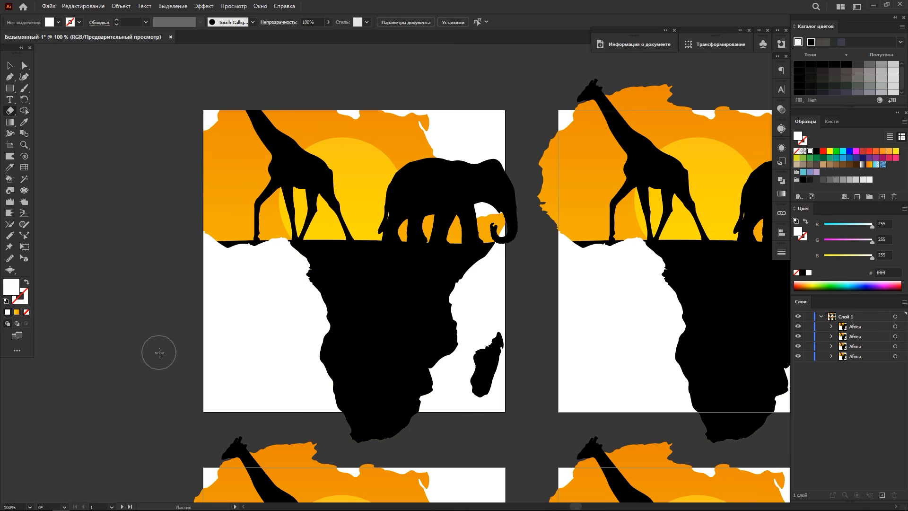
mouse_move(505, 109)
mouse_down()
mouse_move(532, 414)
mouse_move(334, 450)
mouse_up()
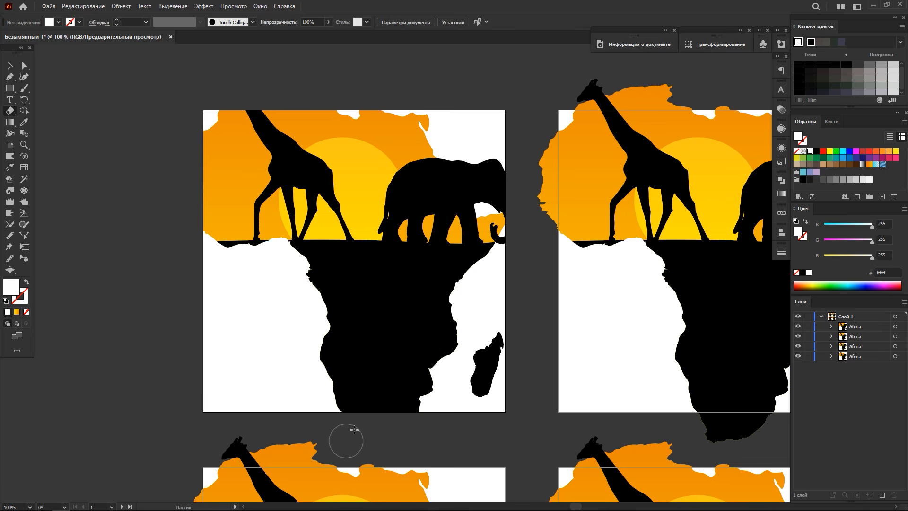
Isolate the yellow sun circle within the first artboard's Africa group, move it, and return it to its original place.
click(10, 69)
click(411, 230)
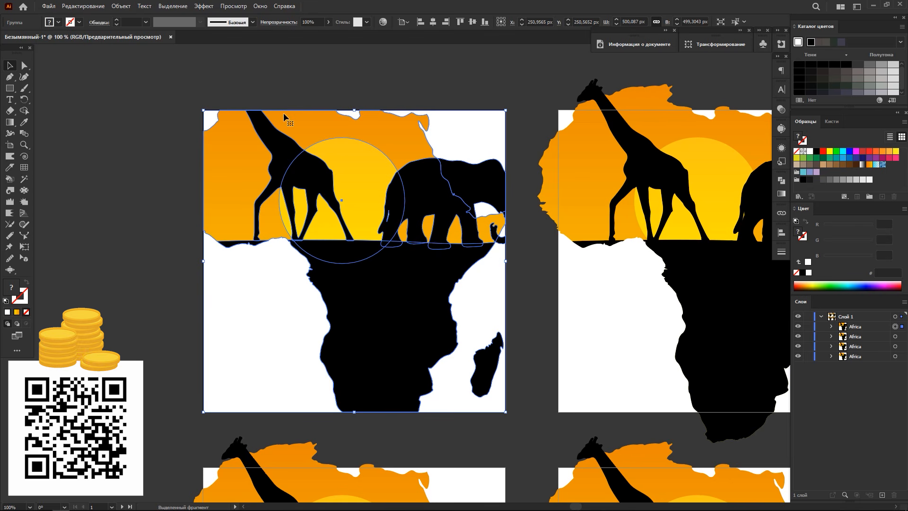
click(831, 326)
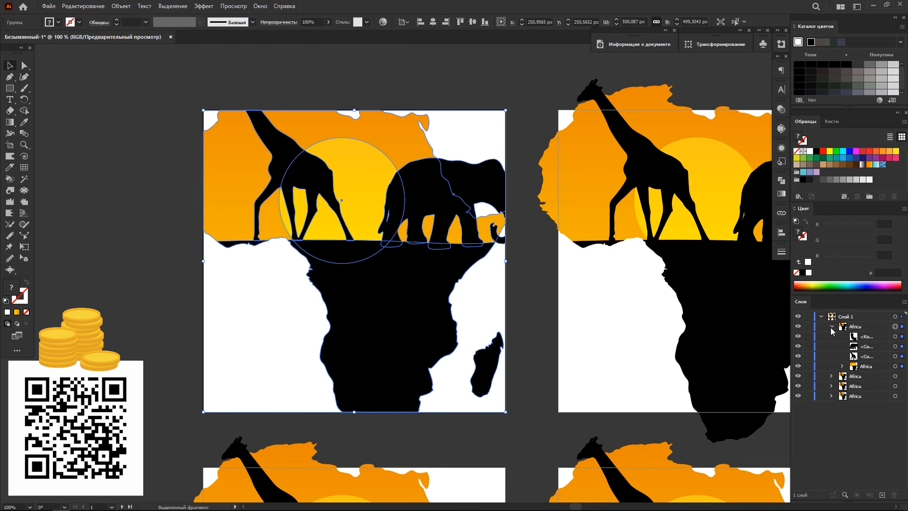
click(842, 366)
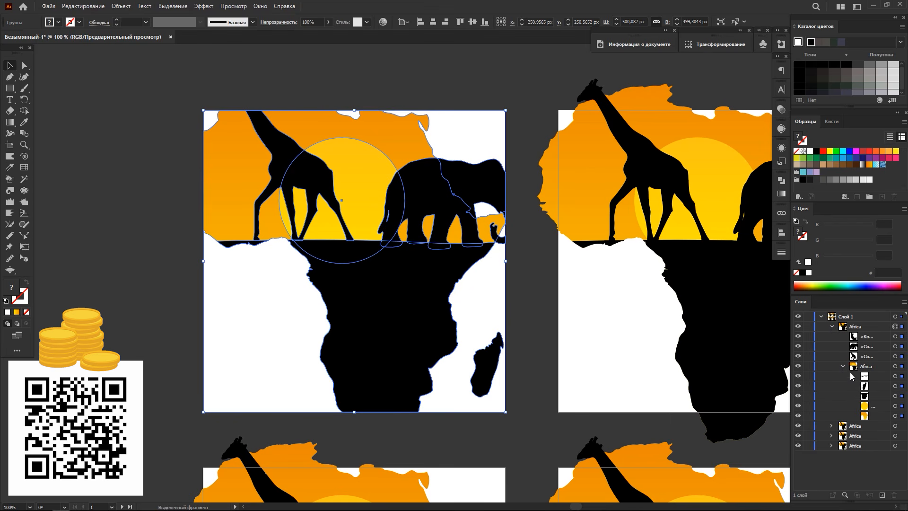
click(901, 406)
mouse_move(367, 189)
mouse_down()
mouse_move(377, 185)
mouse_move(377, 126)
mouse_move(370, 188)
mouse_up()
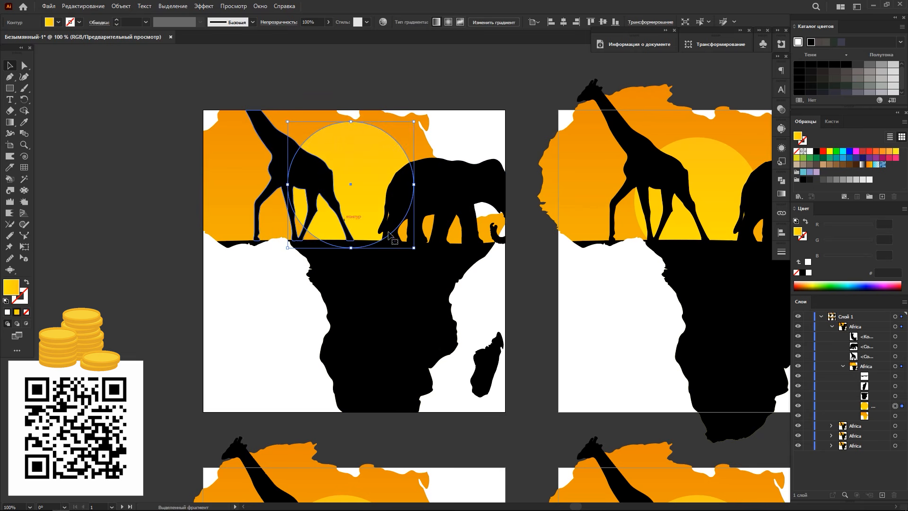
drag(388, 235, 380, 251)
click(843, 366)
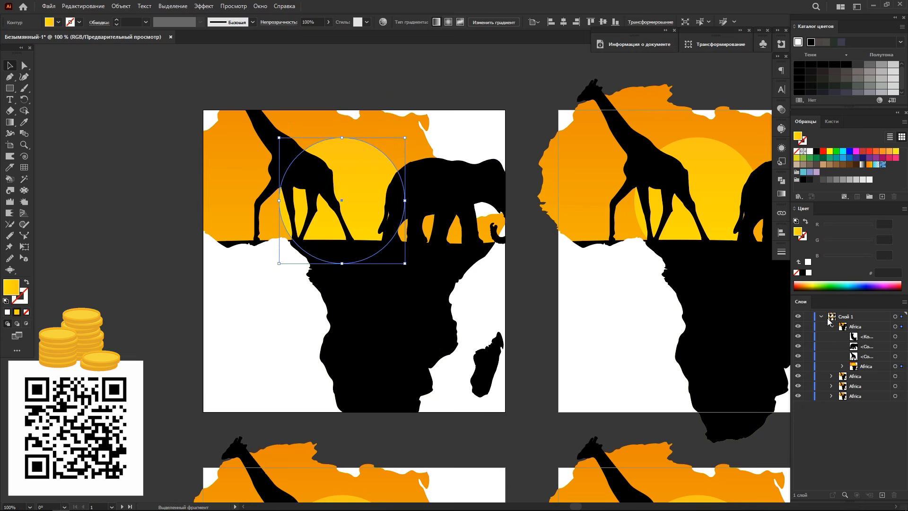
click(832, 327)
Draw a square without fill or stroke, about 499 px wide, exactly covering the second artboard.
key(a)
scroll(572, 293, right, 6)
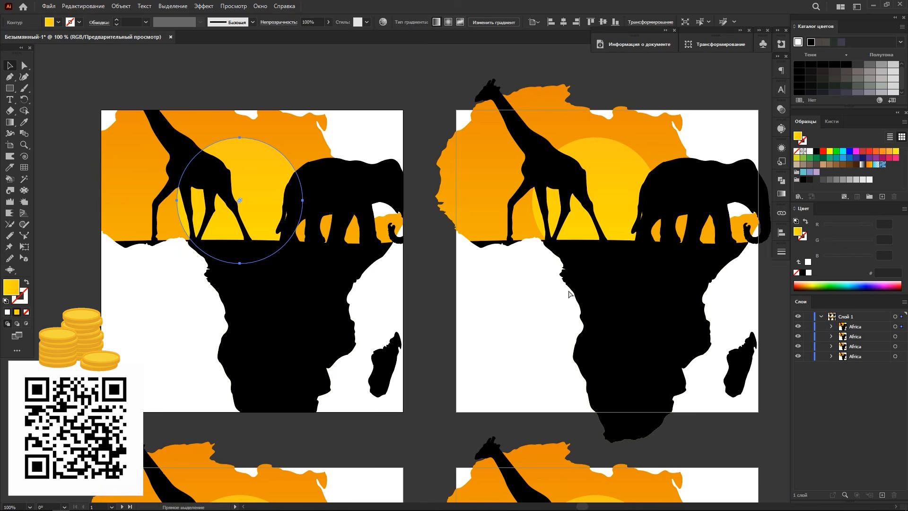
scroll(572, 295, right, 2)
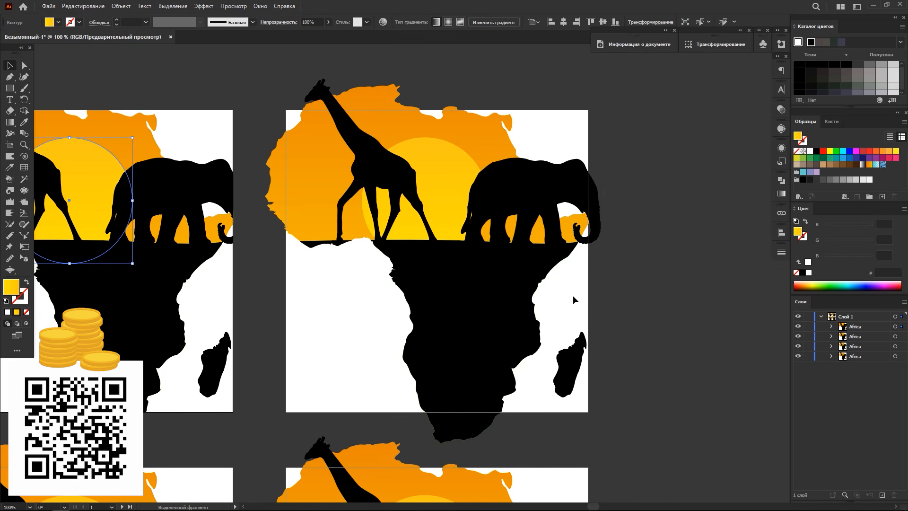
click(654, 246)
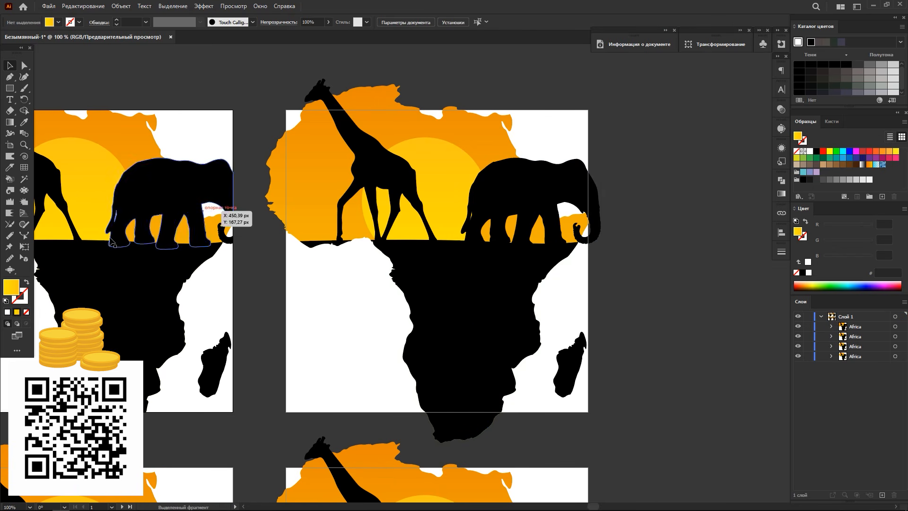
click(26, 312)
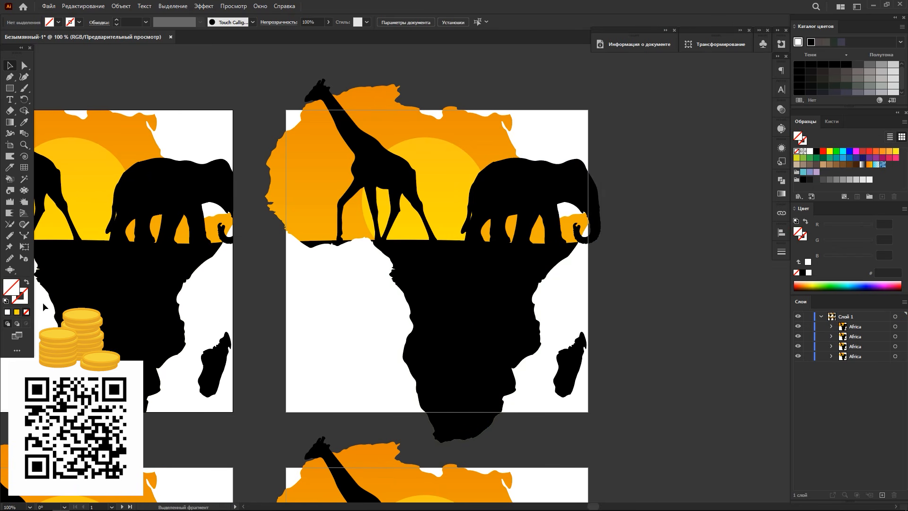
click(13, 89)
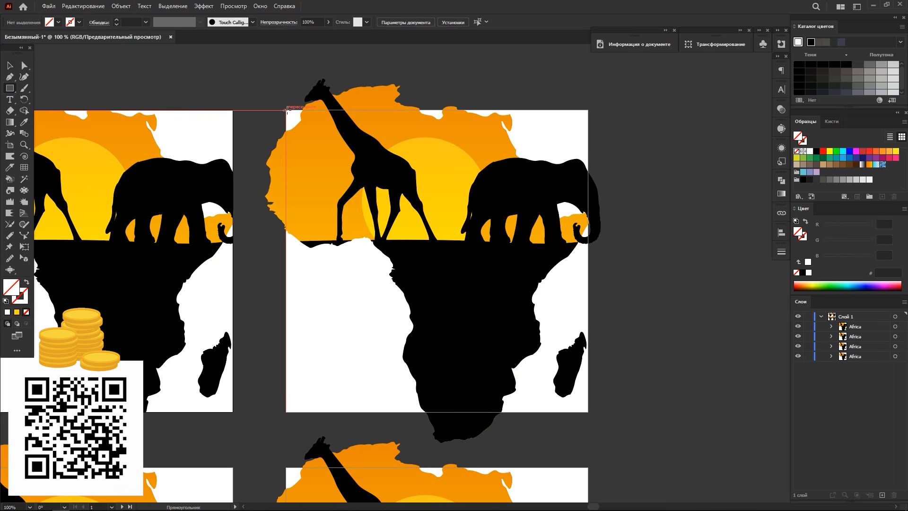
drag(285, 110, 587, 412)
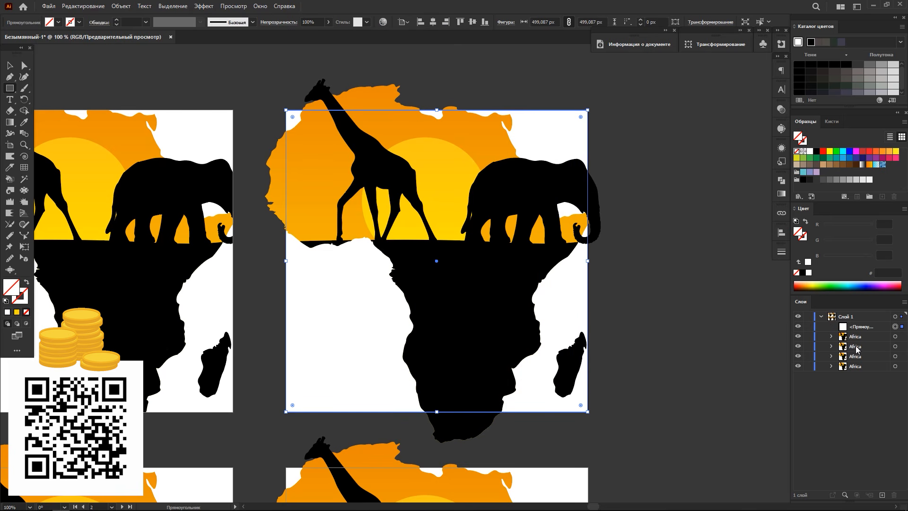
Cut the second artboard's artwork along the square's edges with Divide Objects Below.
click(122, 7)
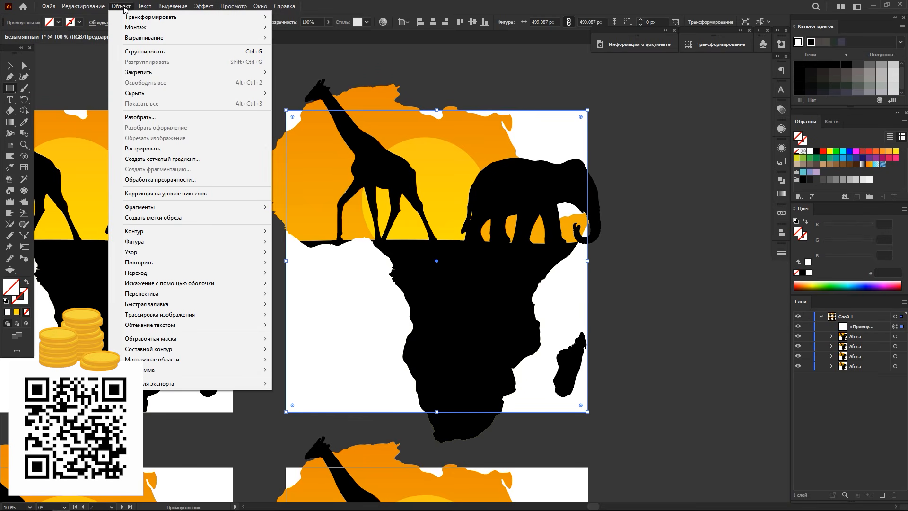
mouse_move(236, 232)
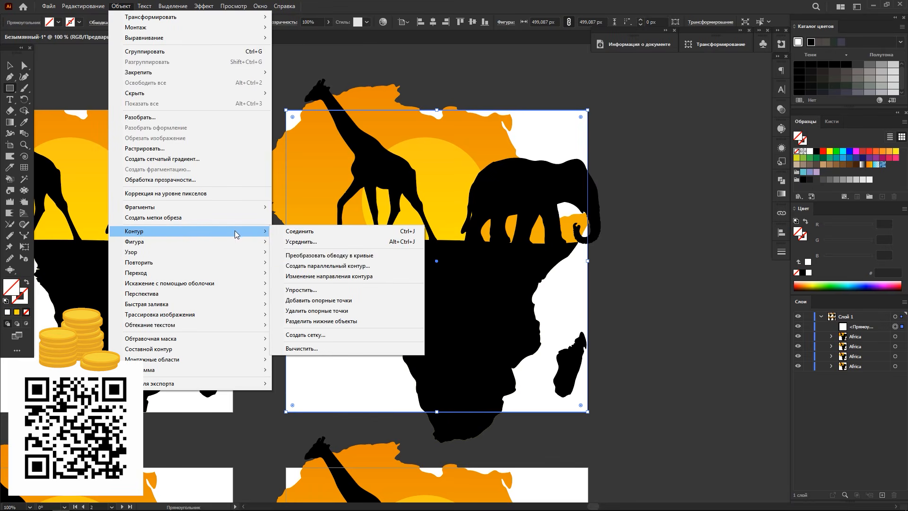
click(331, 321)
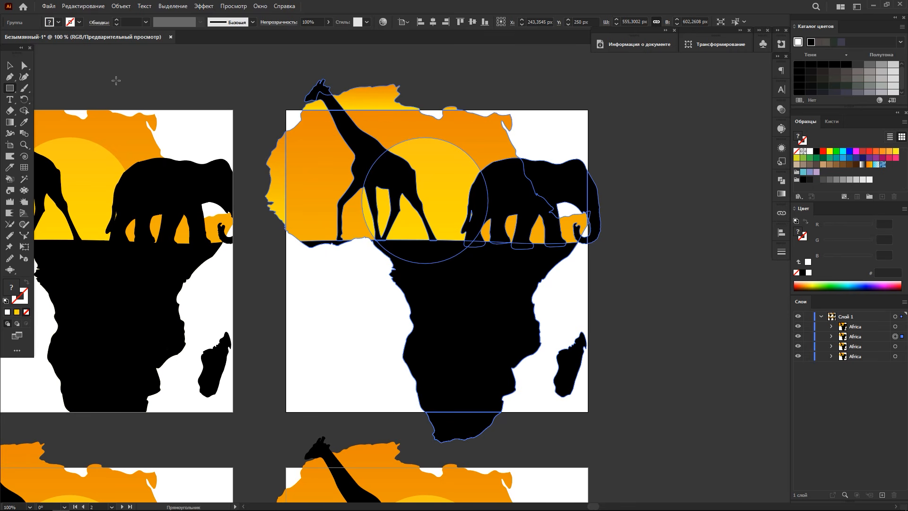
Ungroup the divided Africa artwork on the second artboard down to individual paths and deselect everything.
key(v)
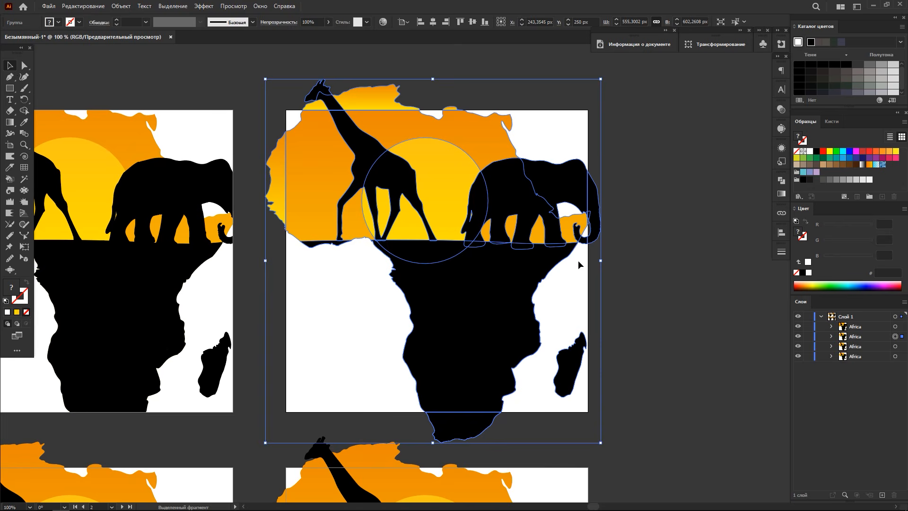
key(ctrl+shift+g)
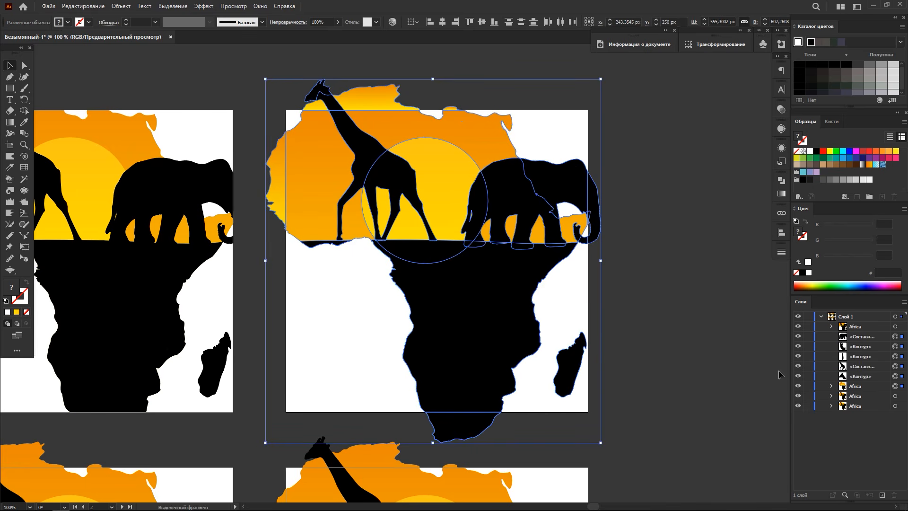
key(ctrl+shift+g)
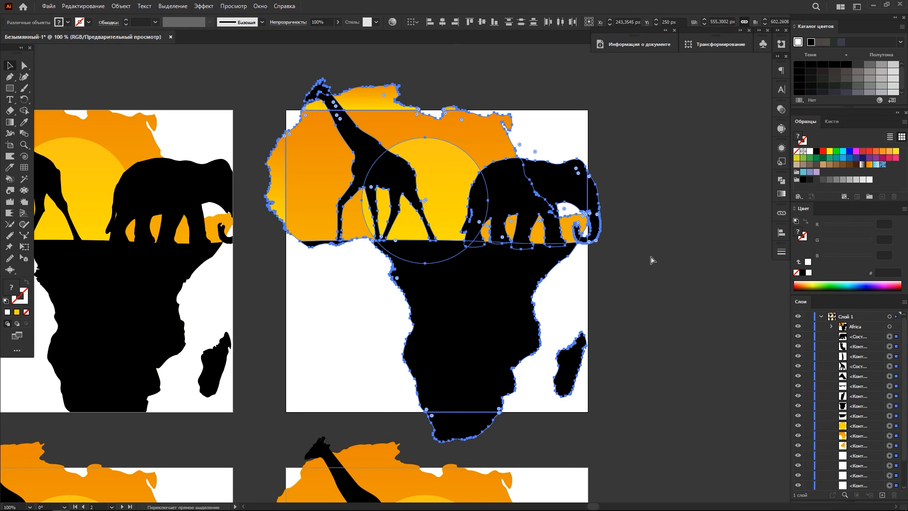
click(649, 255)
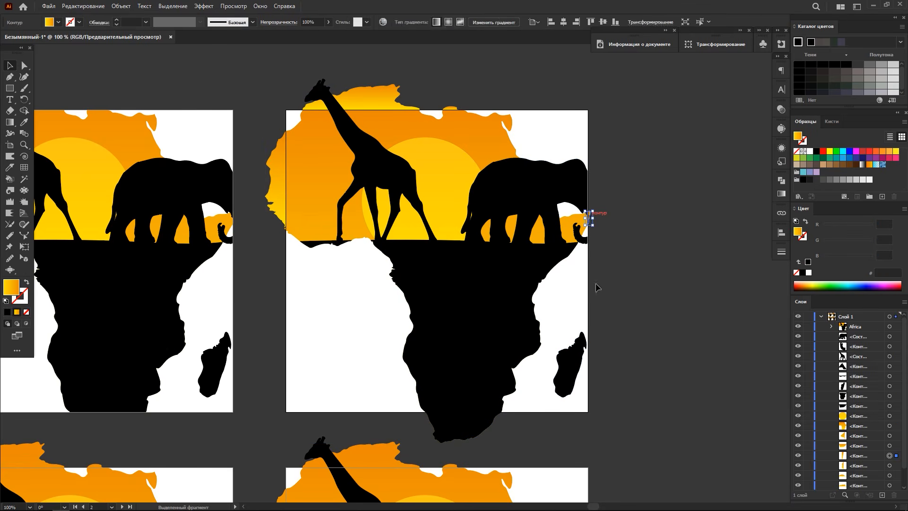
Delete the cut pieces of continent, giraffe and elephant lying outside the second artboard.
click(470, 437)
key(Delete)
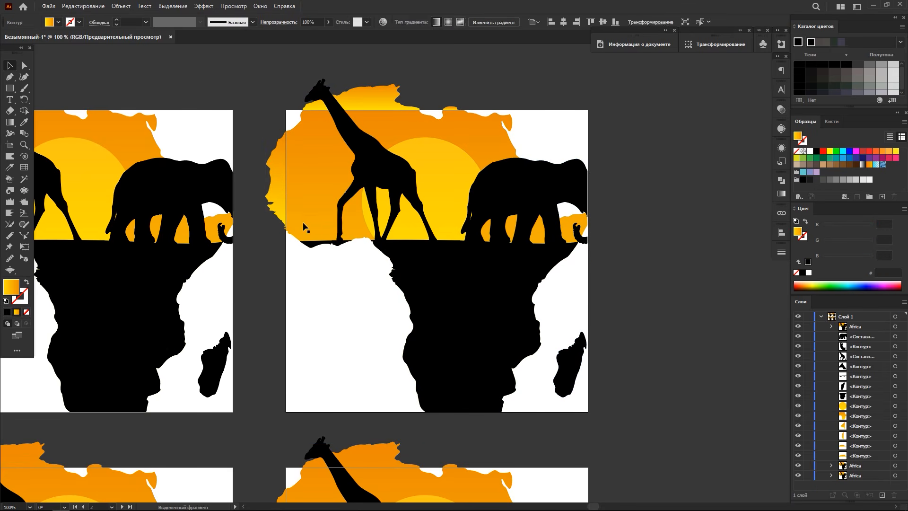
click(357, 98)
key(Delete)
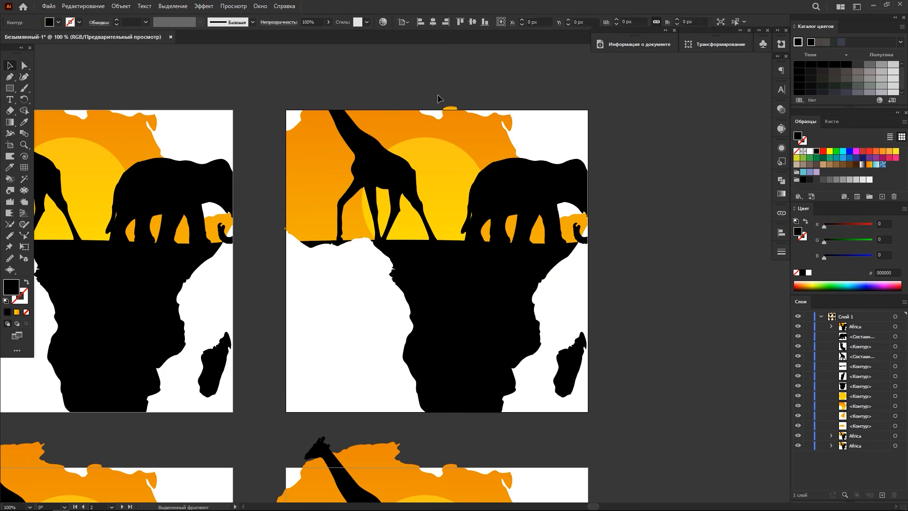
click(453, 105)
key(Delete)
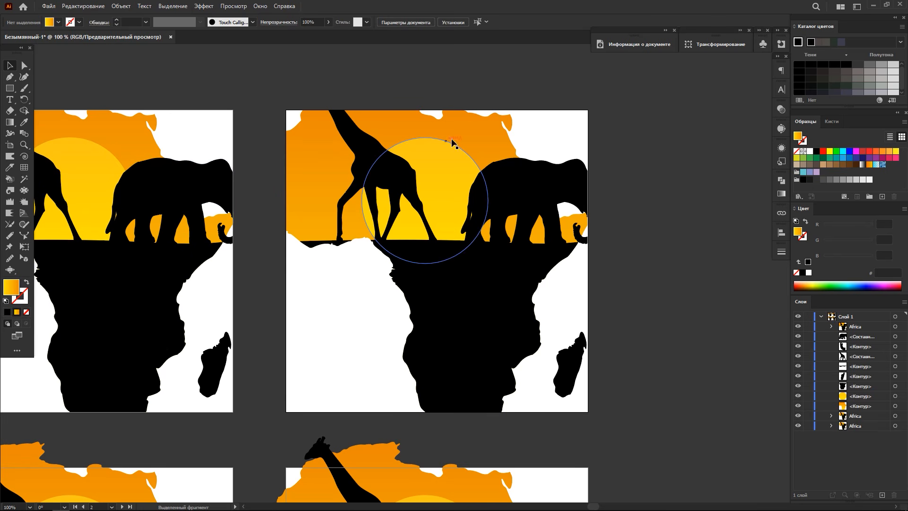
Move the second artboard's yellow sun circle beyond the upper edge, then back between the giraffe and the elephant.
drag(448, 183, 448, 144)
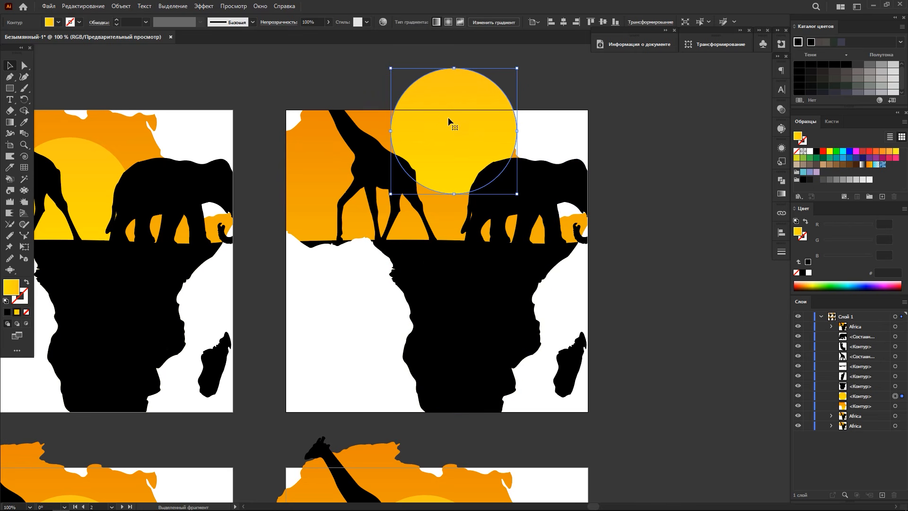
drag(443, 129, 427, 172)
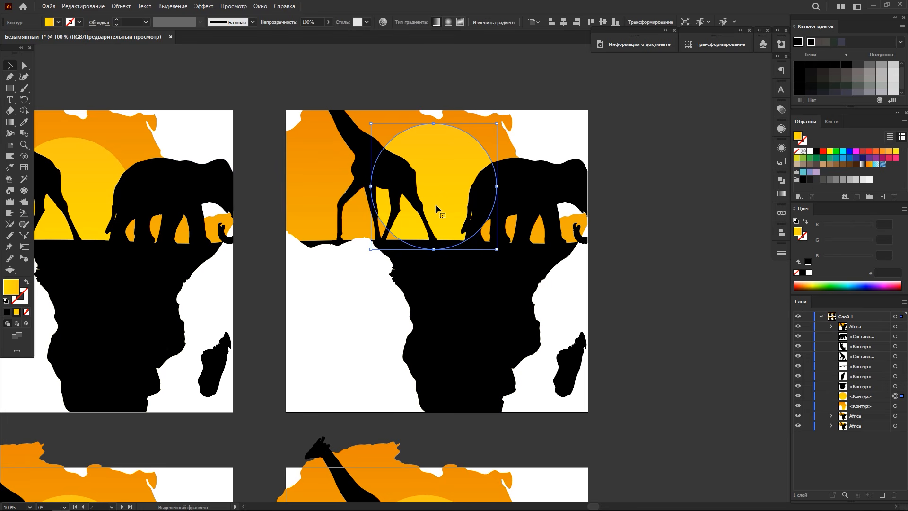
key(ctrl+minus)
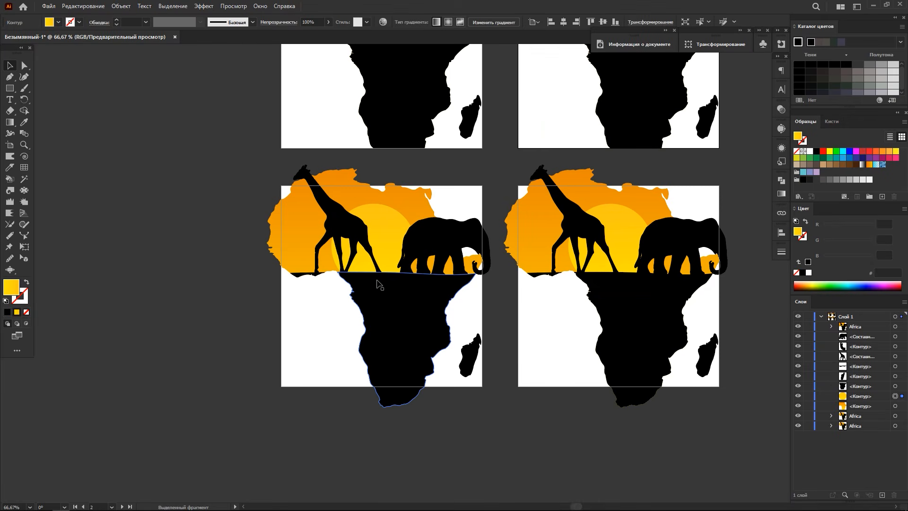
Draw a square about 500 px wide exactly over the third artboard and remove its fill.
scroll(380, 284, up, 1)
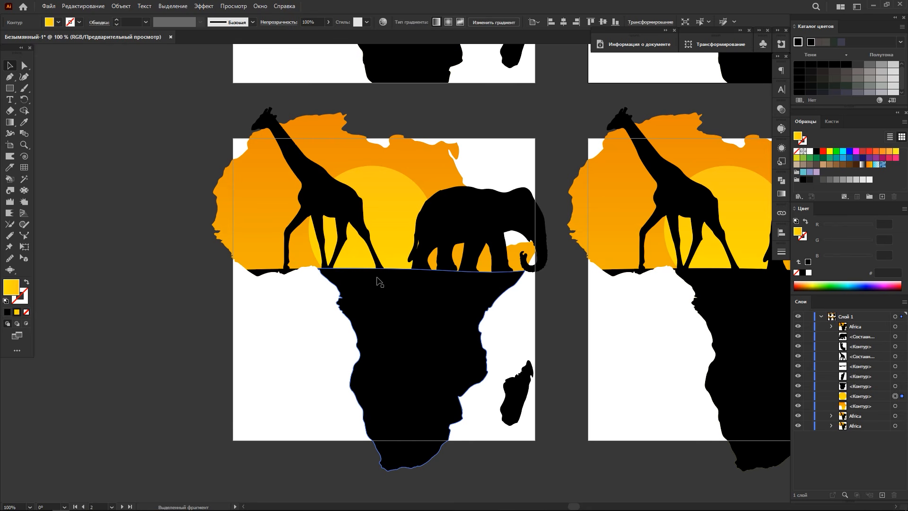
click(9, 89)
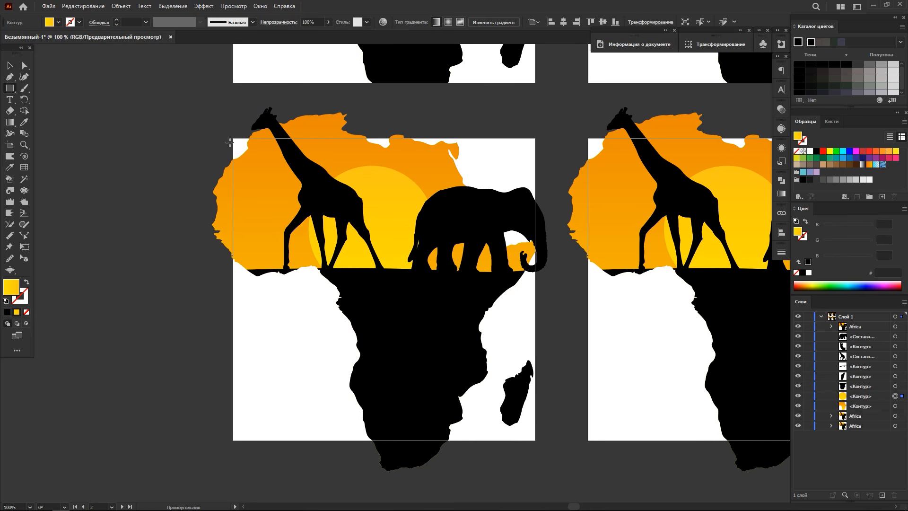
drag(233, 138, 535, 440)
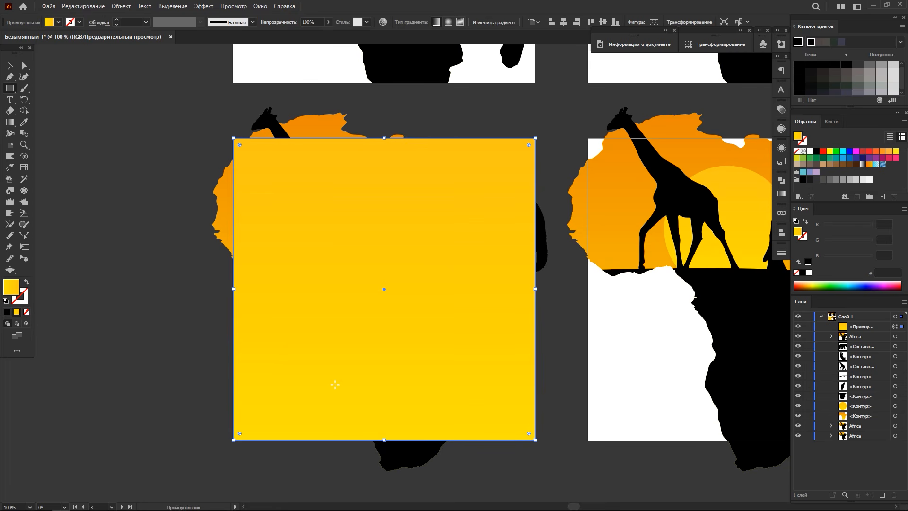
click(27, 312)
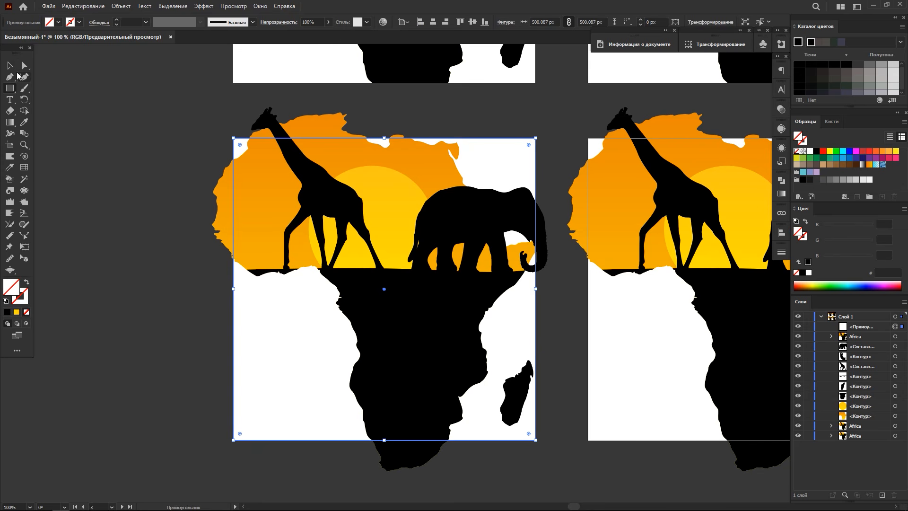
Select the unfilled square together with the third artboard's Africa artwork and make a clipping mask from them.
click(8, 65)
drag(292, 283, 526, 443)
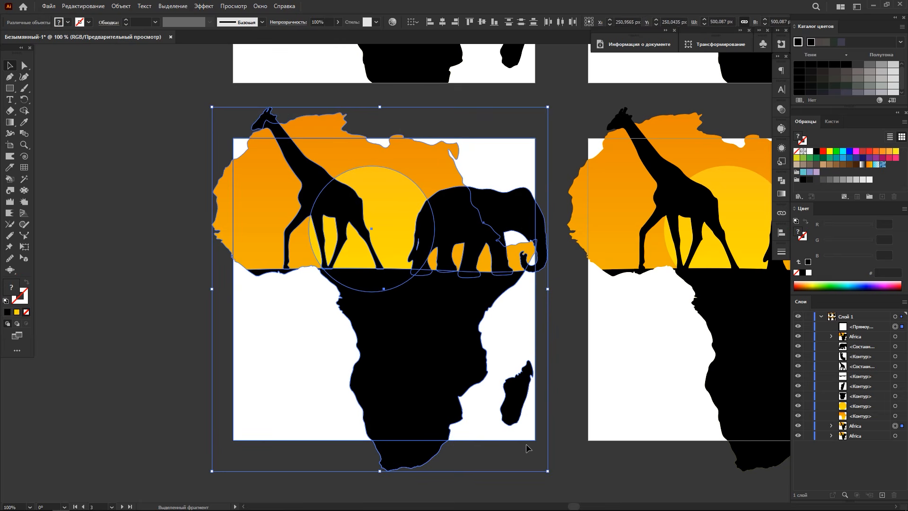
right_click(430, 297)
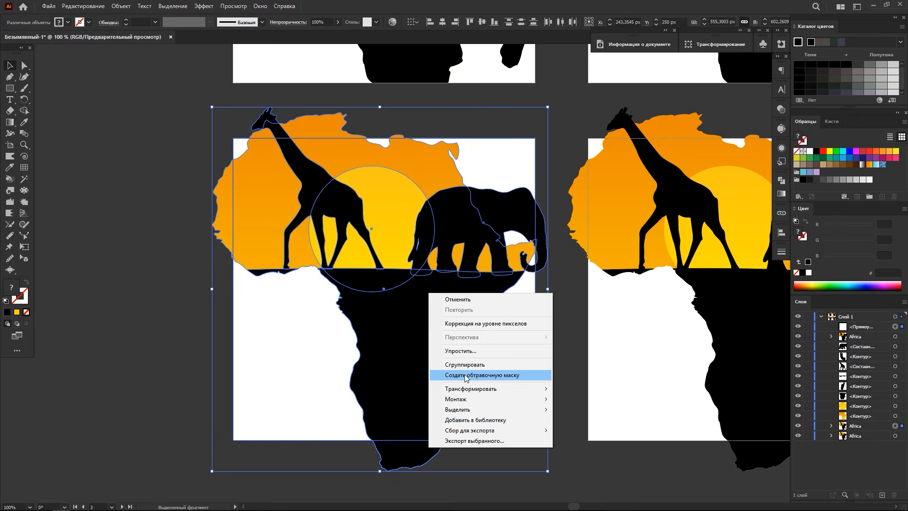
click(123, 7)
mouse_move(167, 340)
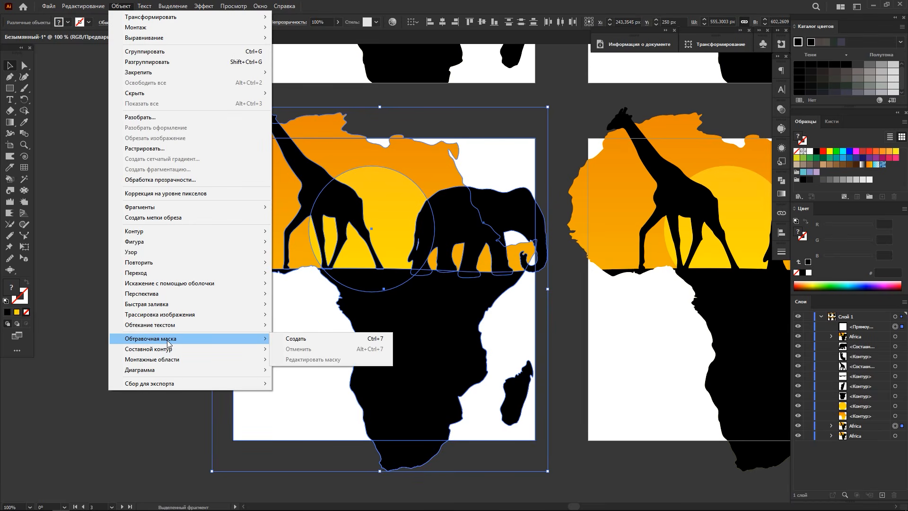
click(336, 339)
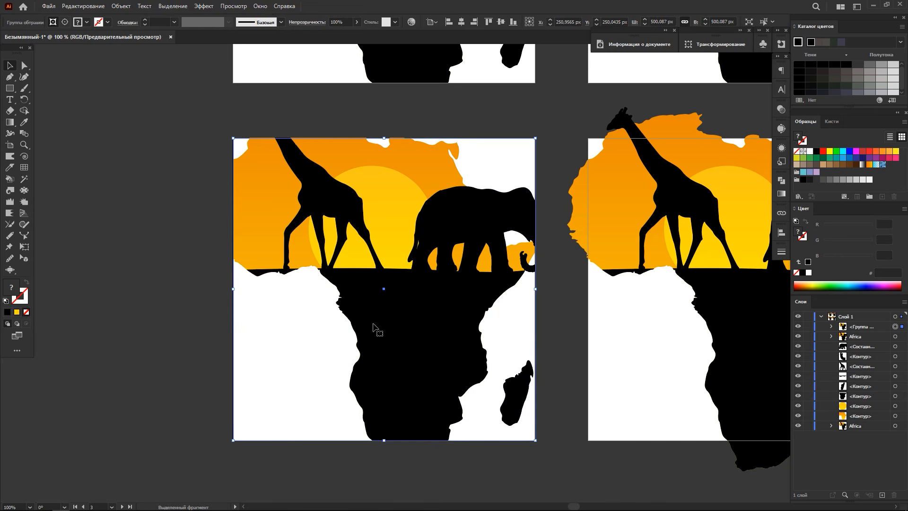
Expand the third artboard's clip group, select its clipping path, and switch the path's visibility off and on again.
scroll(375, 325, right, 2)
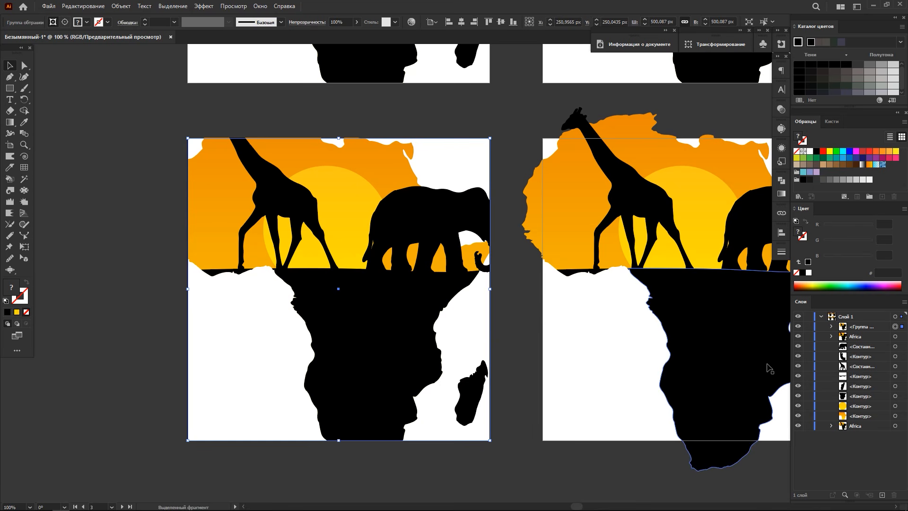
click(832, 327)
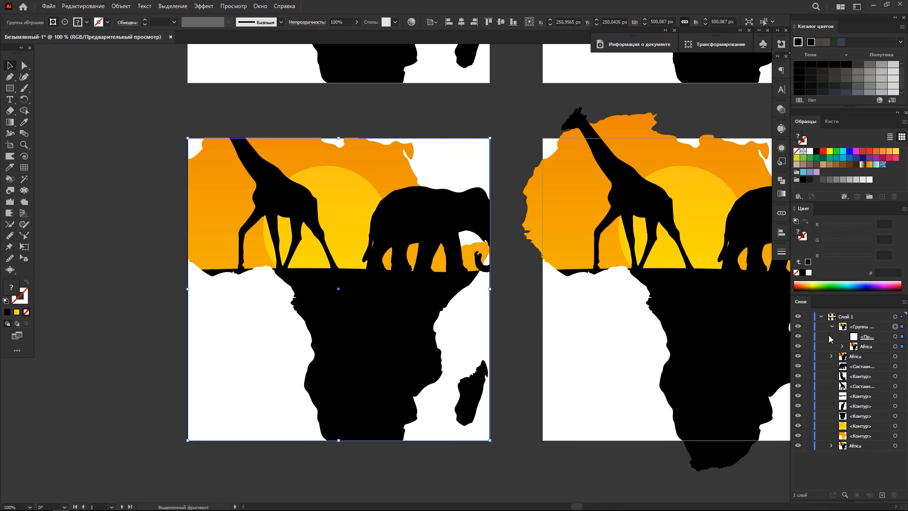
click(902, 337)
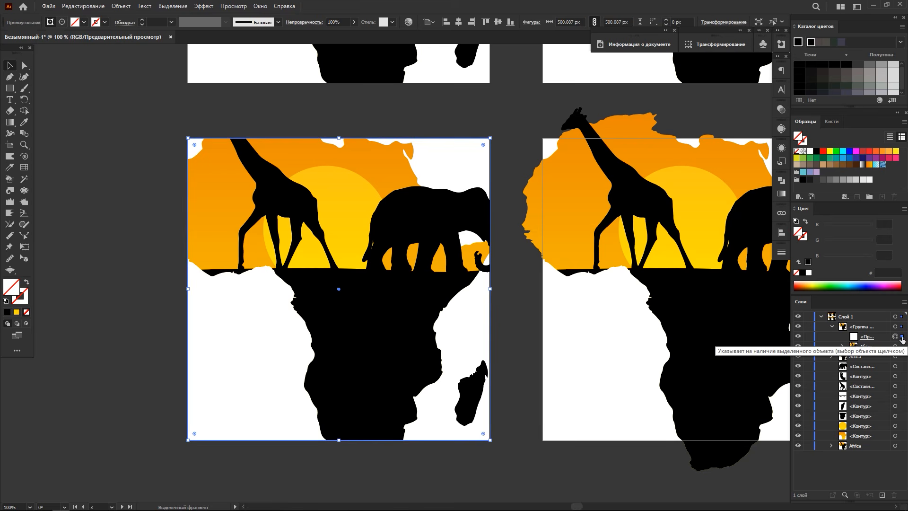
click(798, 336)
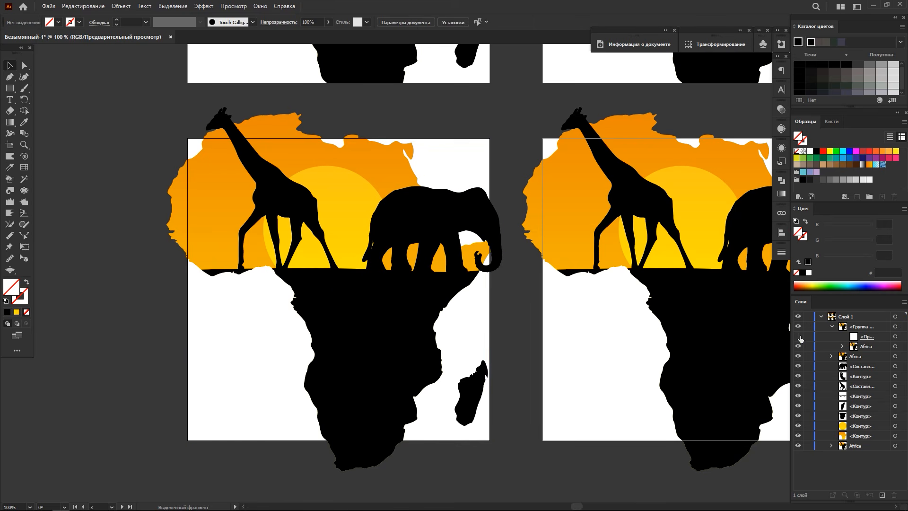
click(798, 336)
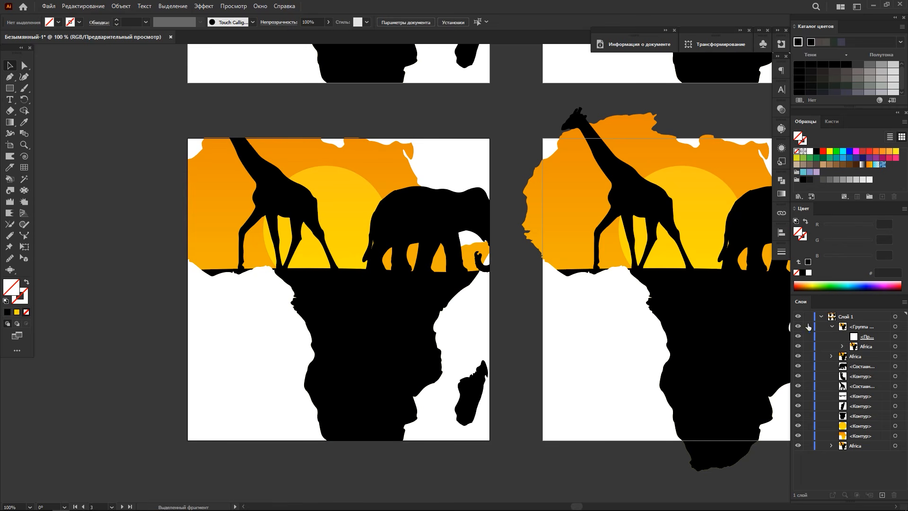
Inspect the Africa group inside the clip group, selecting its sun circle, and finish with the group collapsed and everything deselected.
click(844, 347)
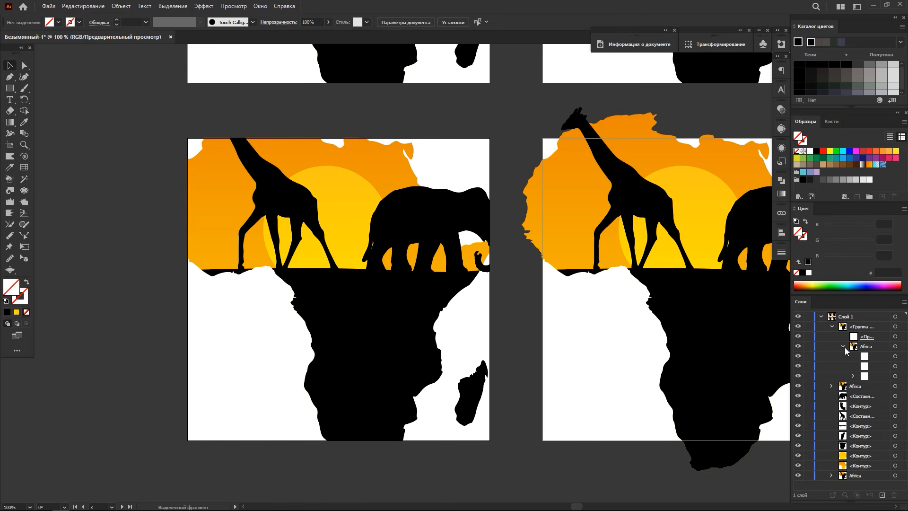
click(853, 376)
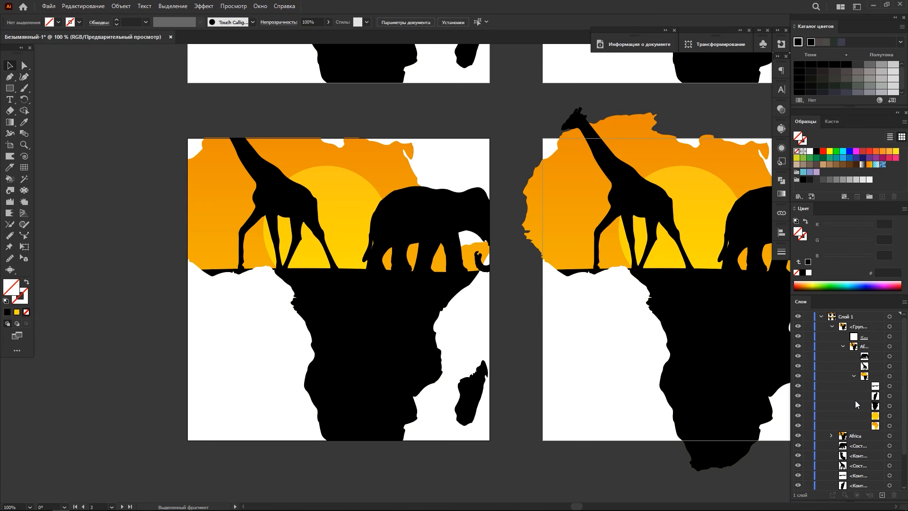
click(890, 415)
drag(308, 226, 358, 210)
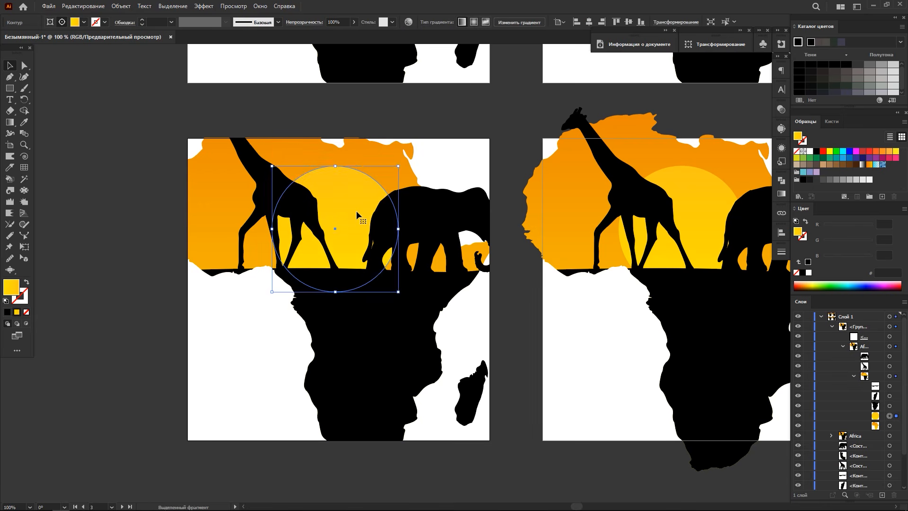
scroll(357, 210, right, 5)
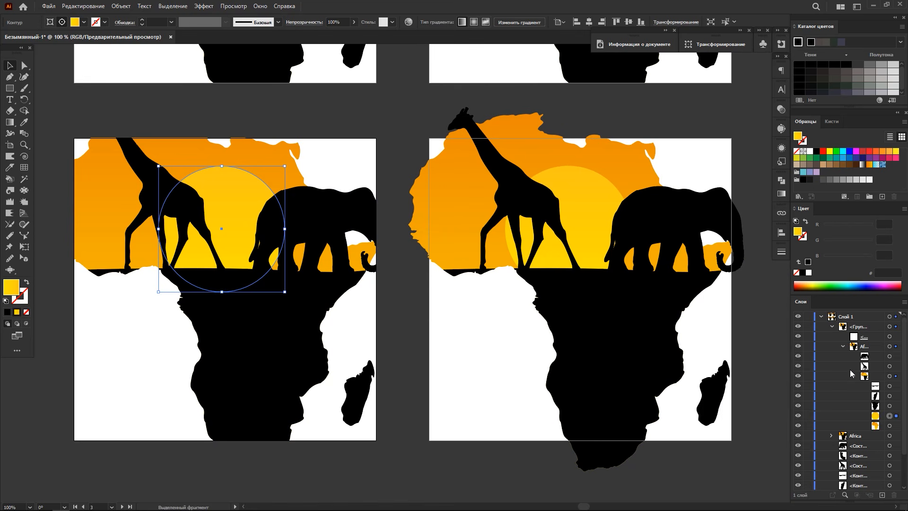
click(843, 346)
click(695, 307)
Draw a yellow square about 501 px wide exactly over the fourth artboard.
scroll(695, 306, right, 3)
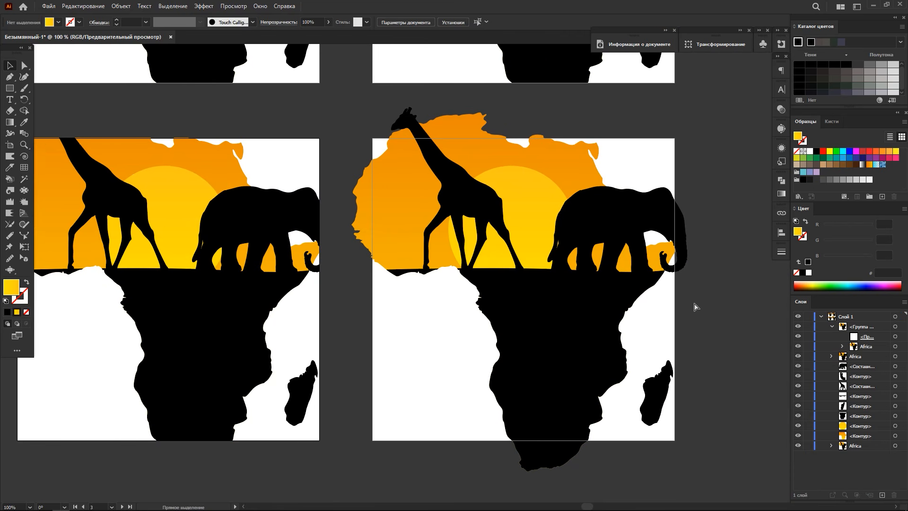
scroll(695, 306, right, 4)
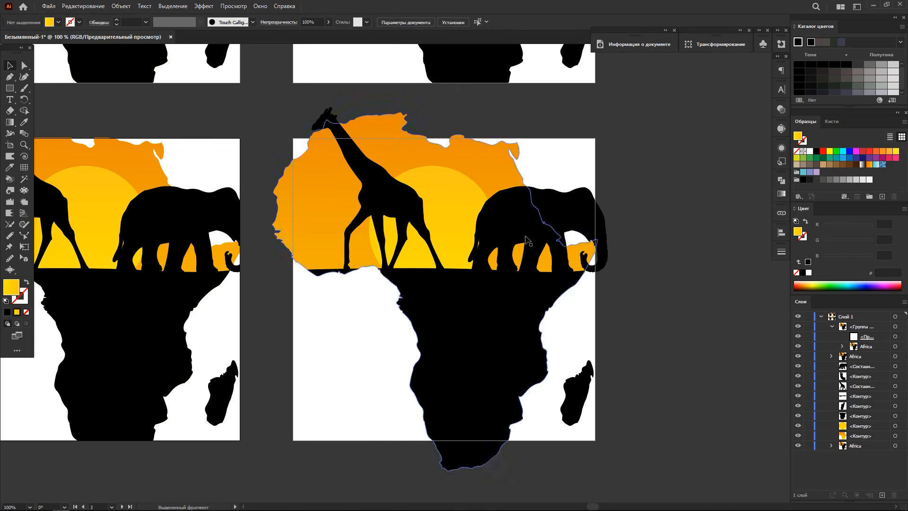
click(9, 89)
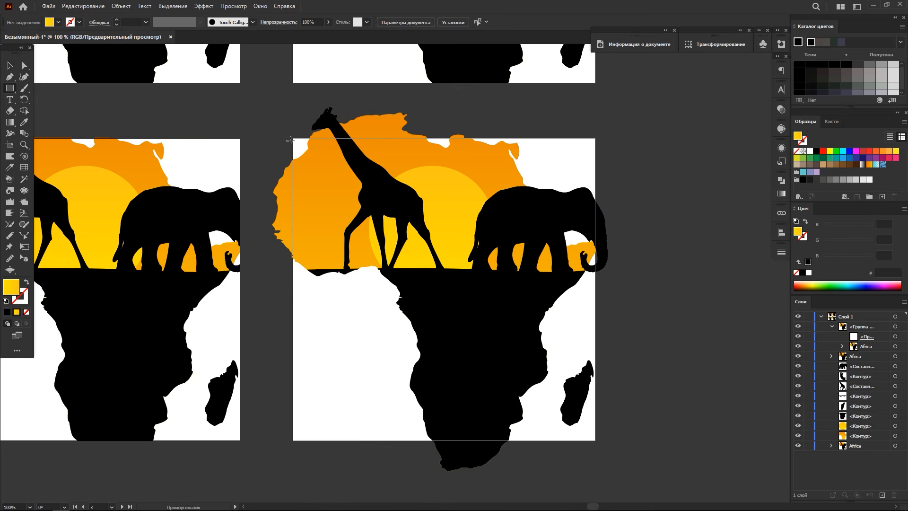
mouse_move(291, 138)
mouse_down()
mouse_move(416, 307)
mouse_move(590, 426)
mouse_move(608, 452)
mouse_move(594, 441)
mouse_up()
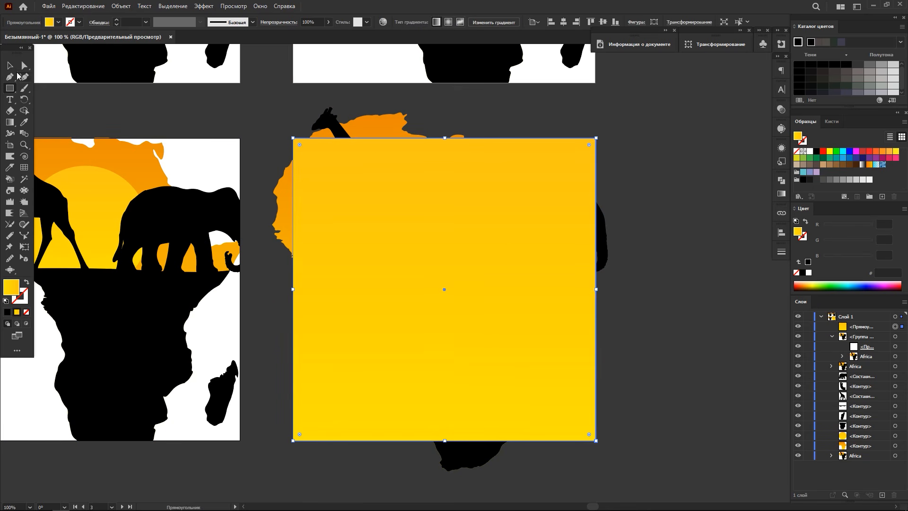
Select the yellow square together with the fourth artboard's Africa artwork and trim the artwork with Pathfinder Crop.
key(v)
drag(568, 359, 683, 268)
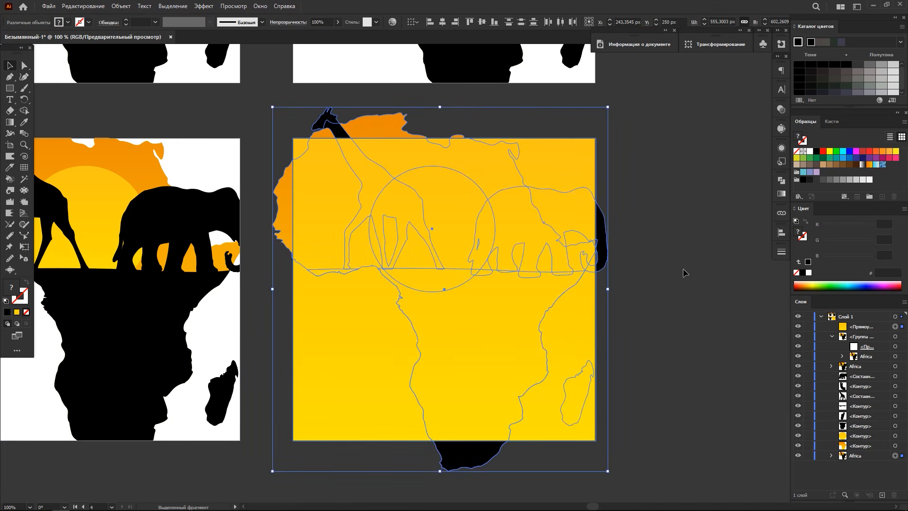
click(784, 183)
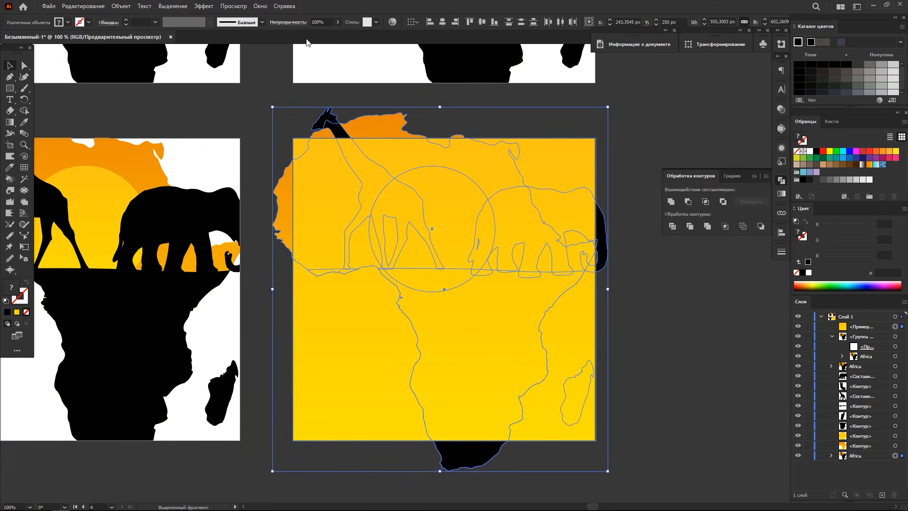
click(259, 6)
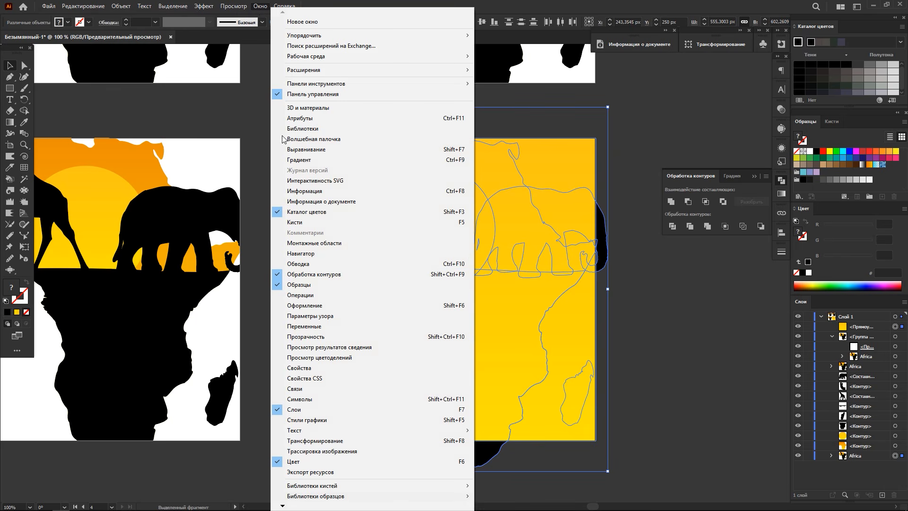
click(450, 277)
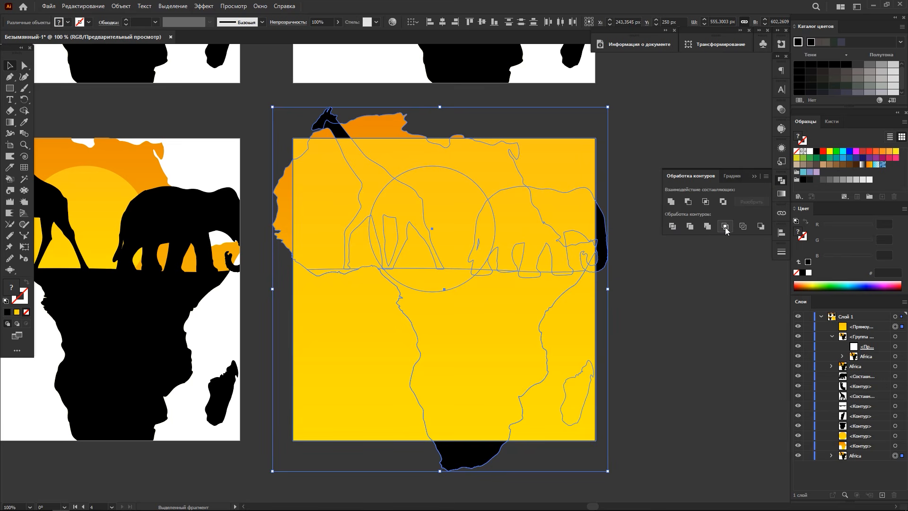
click(726, 229)
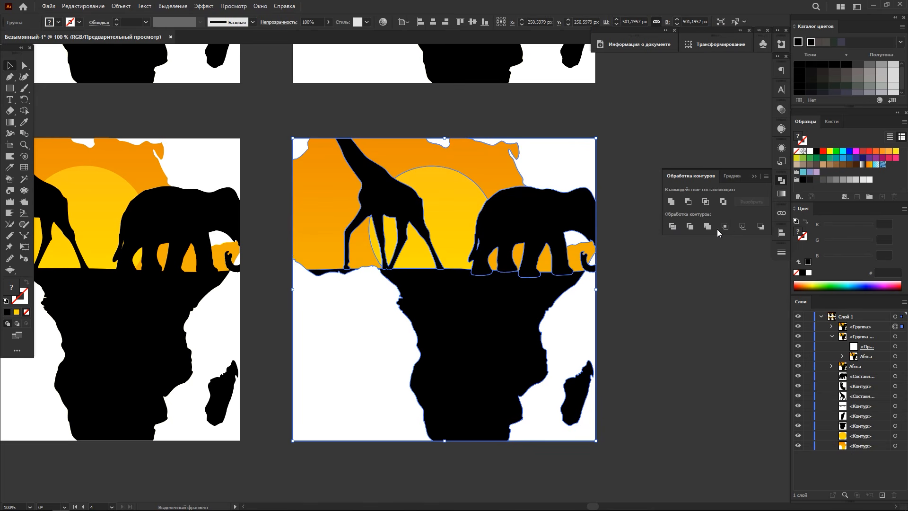
click(754, 176)
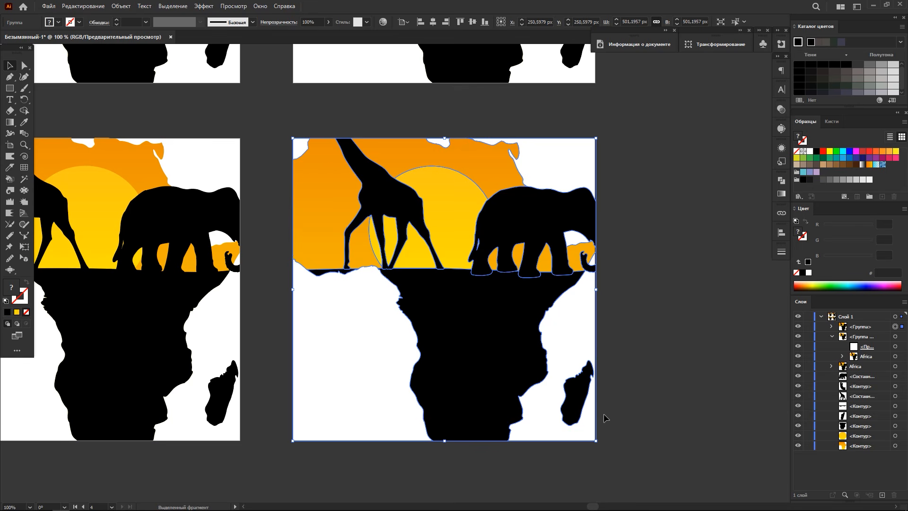
Look through the cropped group's paths on the fourth artboard, ungroup it into separate paths and deselect everything.
click(832, 325)
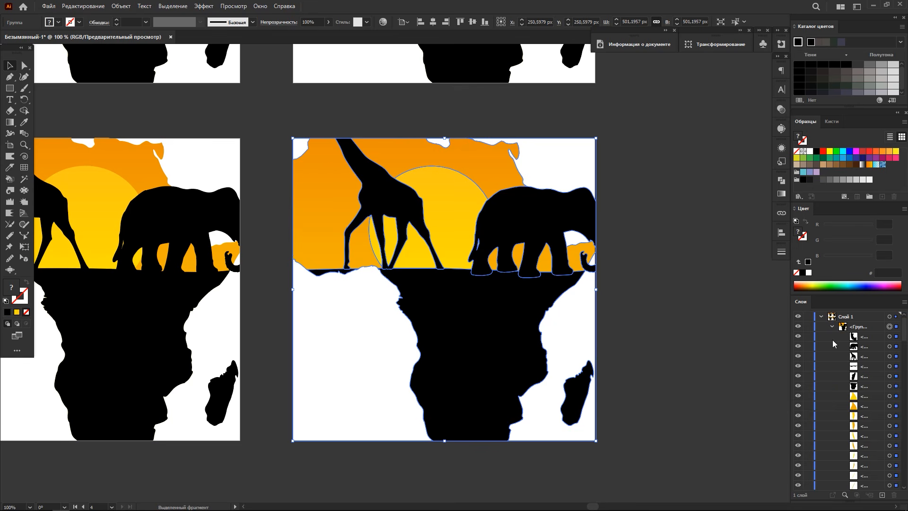
scroll(875, 378, down, 3)
scroll(887, 386, down, 3)
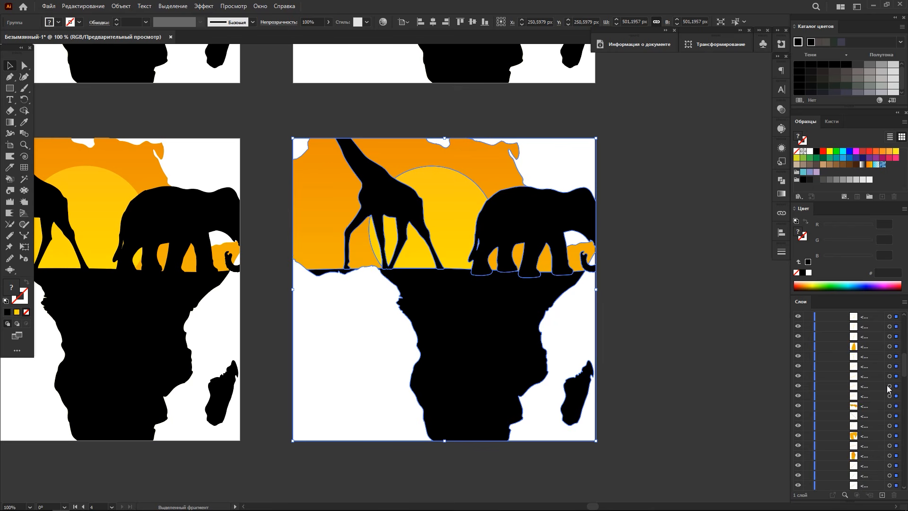
scroll(887, 390, up, 5)
scroll(887, 392, up, 5)
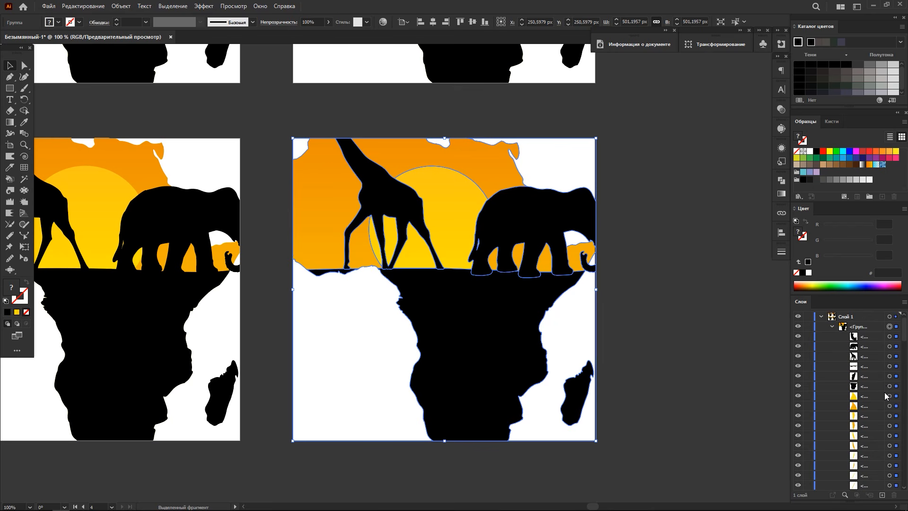
key(ctrl)
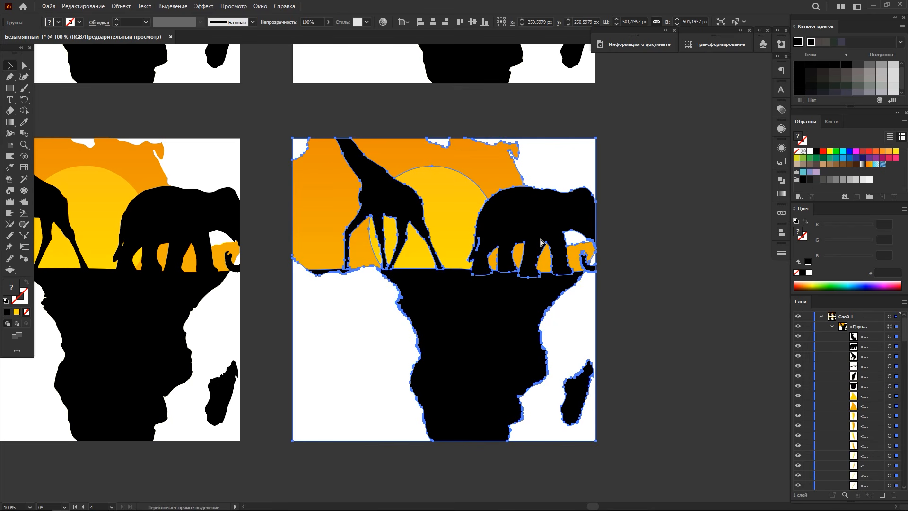
key(ctrl+shift+g)
click(638, 233)
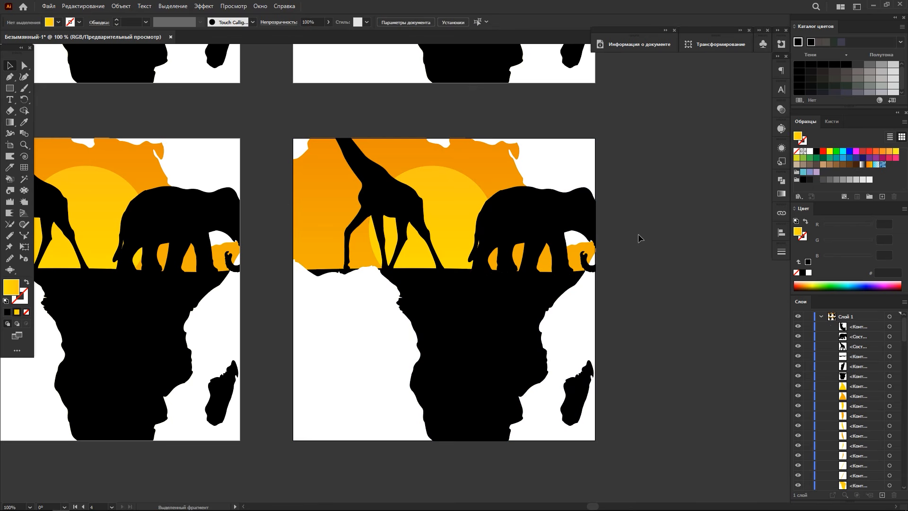
Move the fourth artboard's cut sun pieces, elephant and orange background fragments apart to expose the separate shapes.
drag(454, 202, 475, 154)
drag(366, 268, 333, 344)
drag(388, 241, 394, 370)
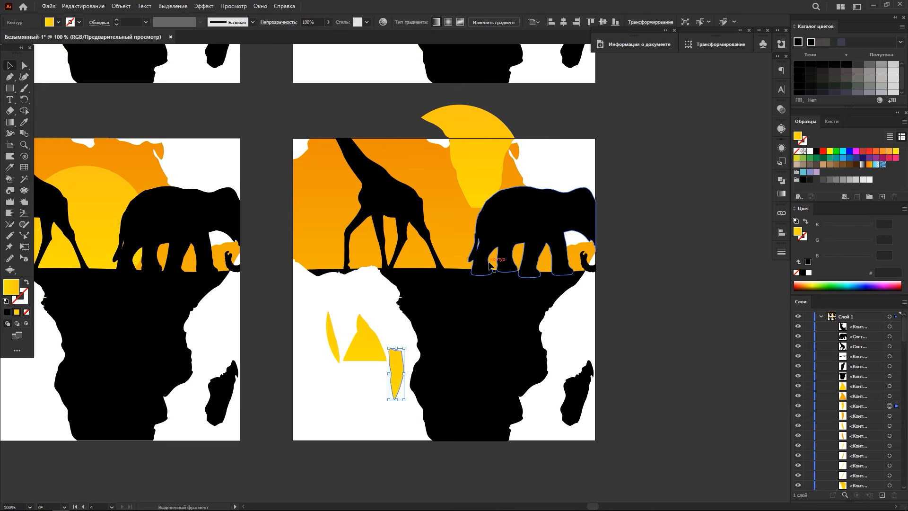
drag(490, 265, 601, 272)
drag(459, 227, 546, 192)
drag(518, 259, 462, 249)
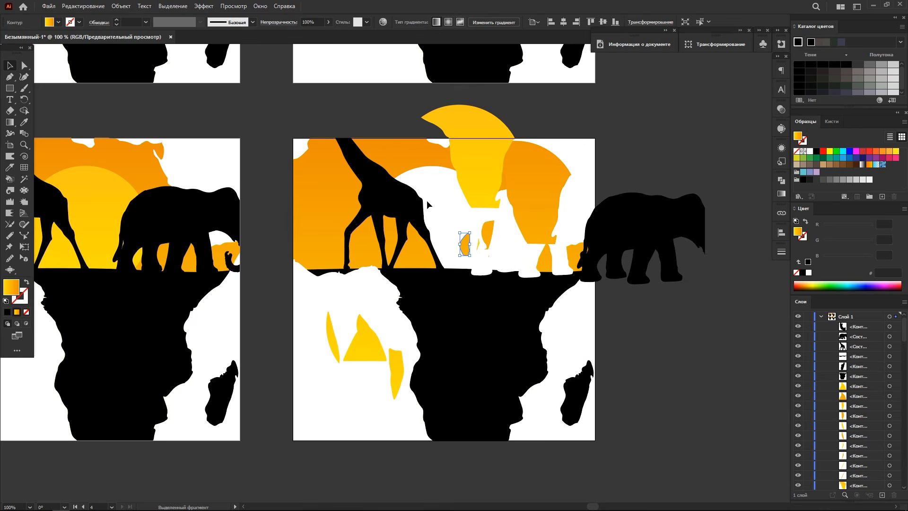
Compare the trimmed artwork on all four artboards side by side.
scroll(427, 203, down, 1)
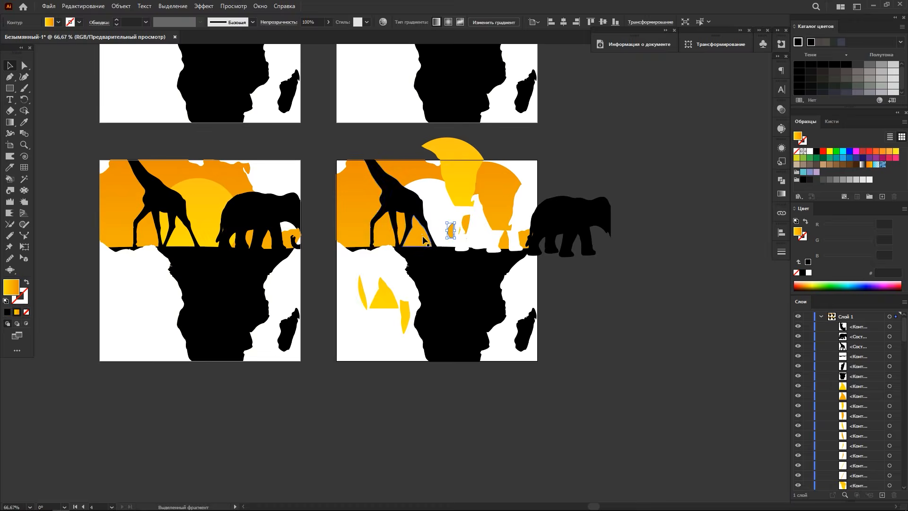
scroll(416, 251, up, 2)
scroll(416, 250, down, 1)
key(a)
scroll(369, 237, left, 2)
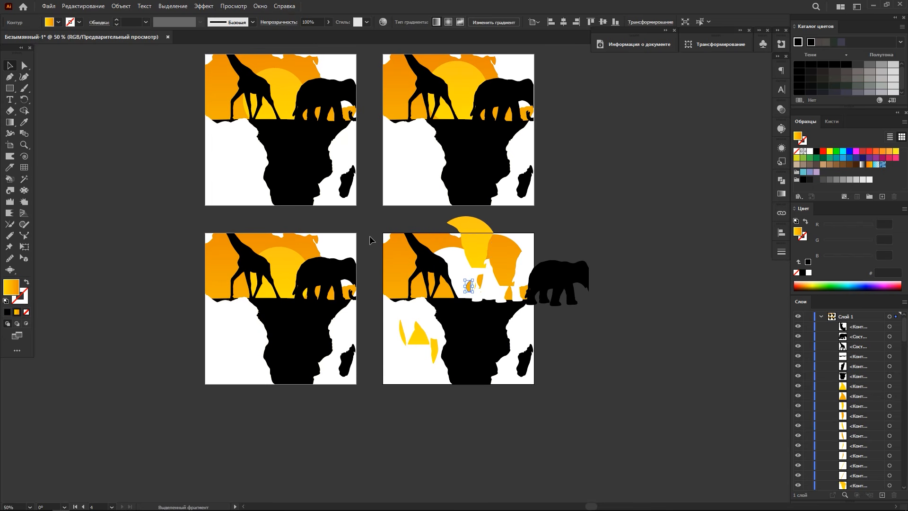
scroll(371, 240, up, 2)
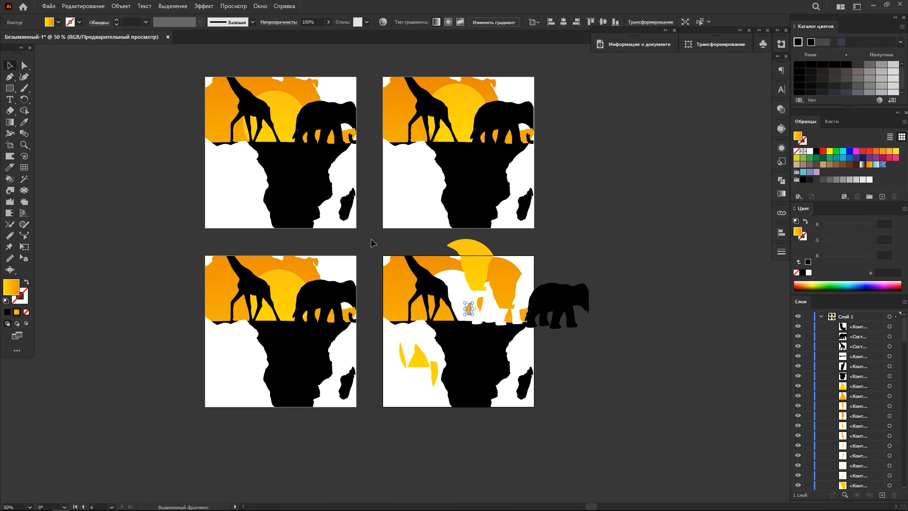